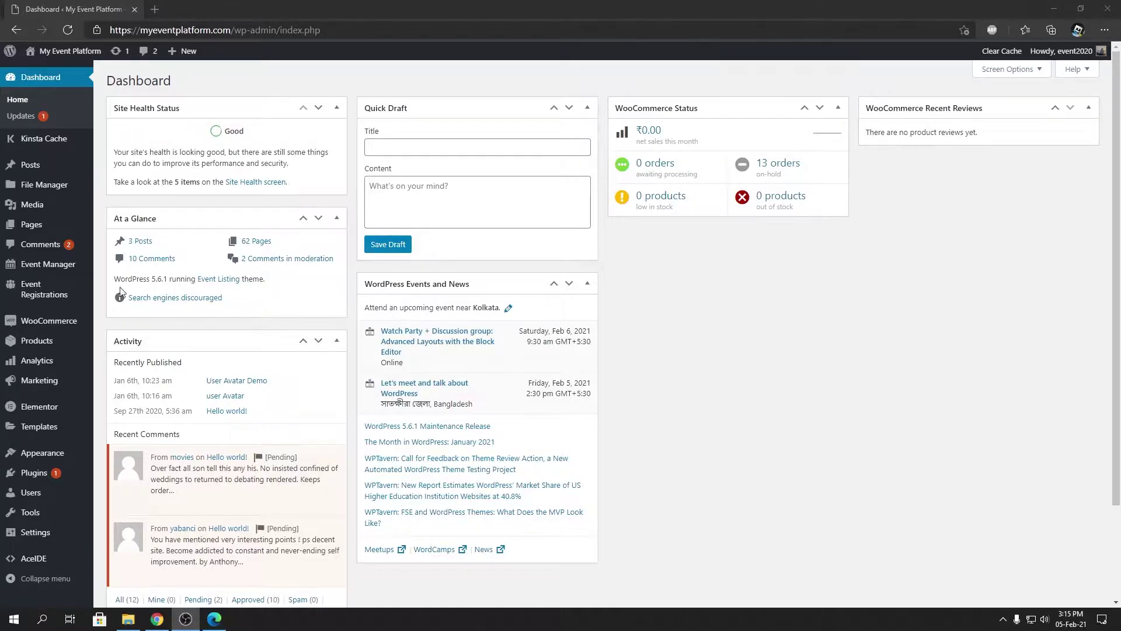
# Open WP Event Manager settings on the Google Maps general settings tab
pyautogui.moveTo(53, 264)
pyautogui.click(129, 431)
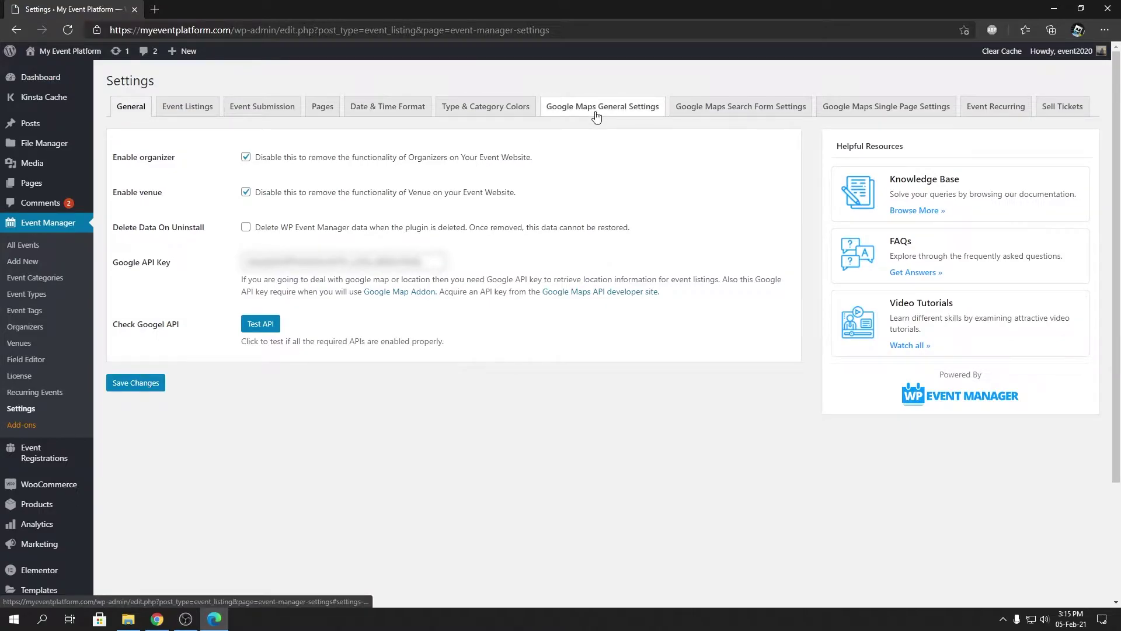
pyautogui.click(596, 117)
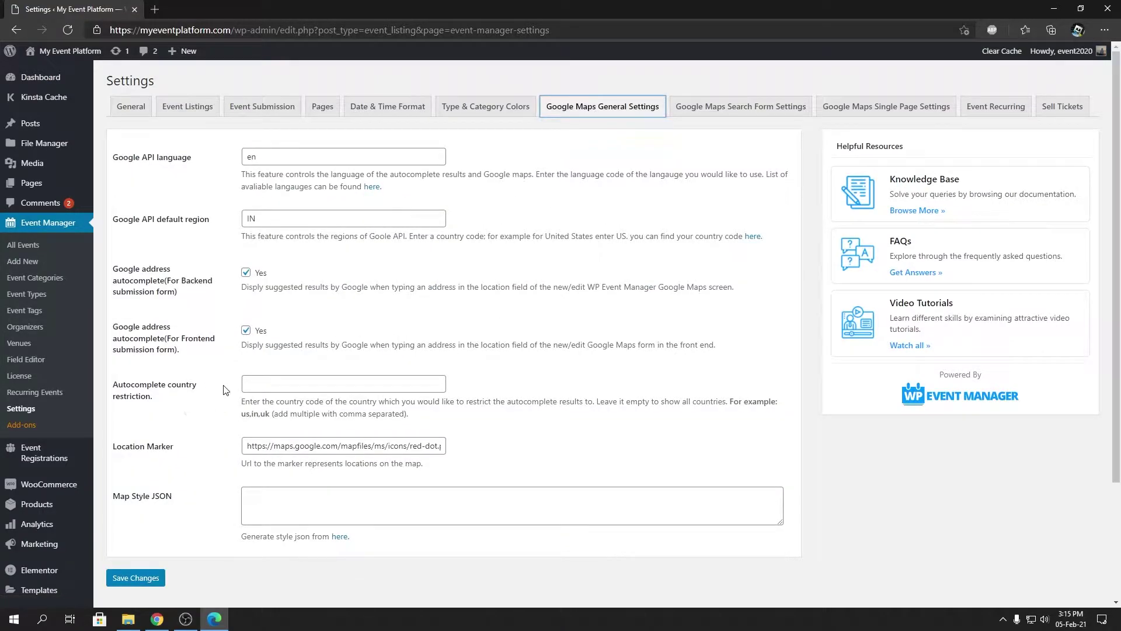
# Point out the Autocomplete country restriction and Location Marker fields and their labels
pyautogui.click(271, 380)
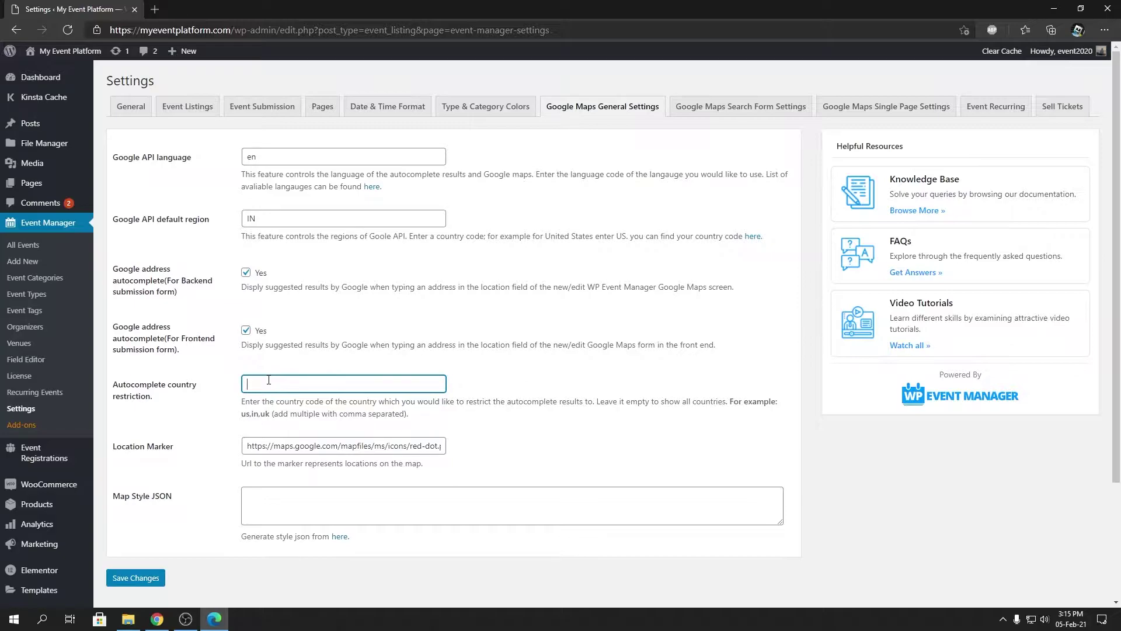
pyautogui.click(285, 440)
pyautogui.hotkey('ctrl', 'a')
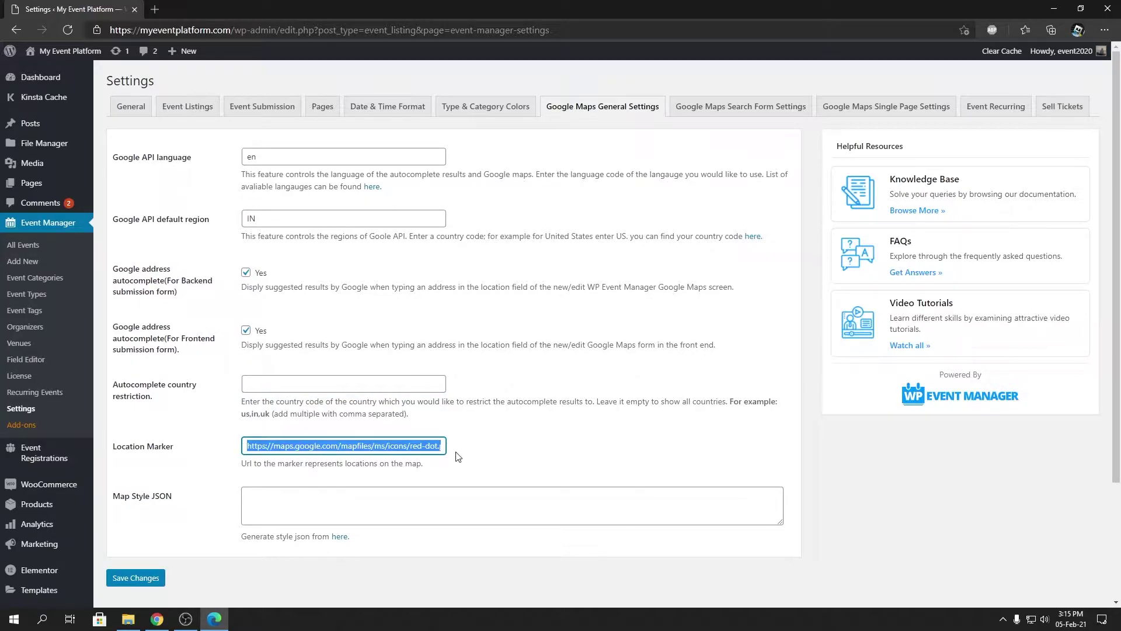
pyautogui.moveTo(174, 447); pyautogui.dragTo(116, 448)
pyautogui.tripleClick(157, 402)
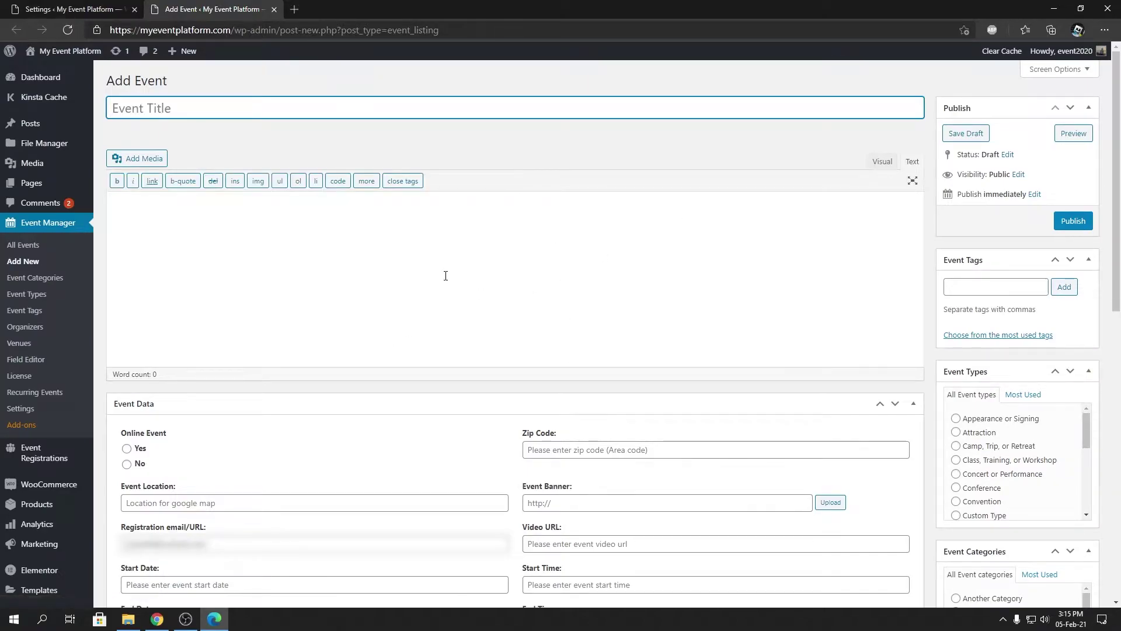
# Type SDSD in the new event's Event Location field to see worldwide suggestions
pyautogui.scroll(-1, 304, 409)
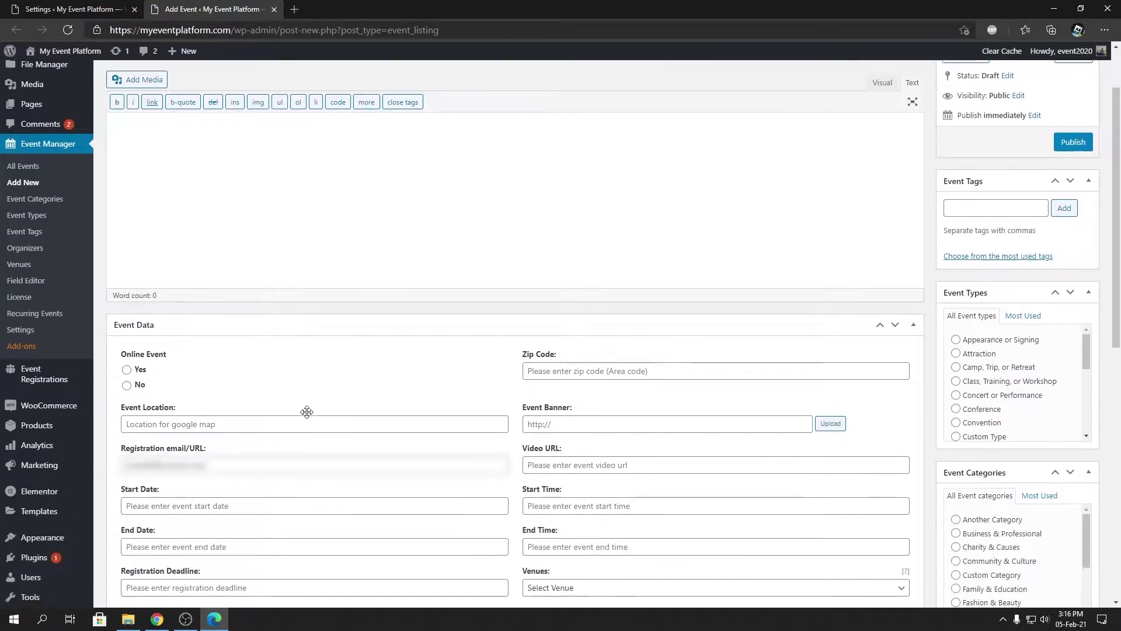
pyautogui.click(298, 425)
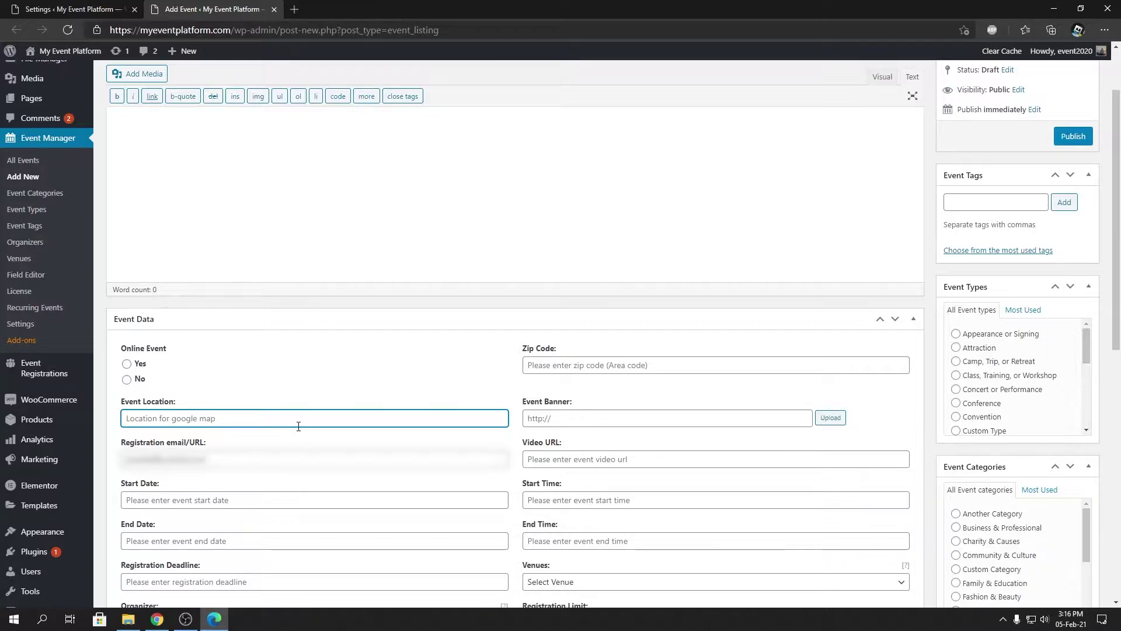
pyautogui.write('S')
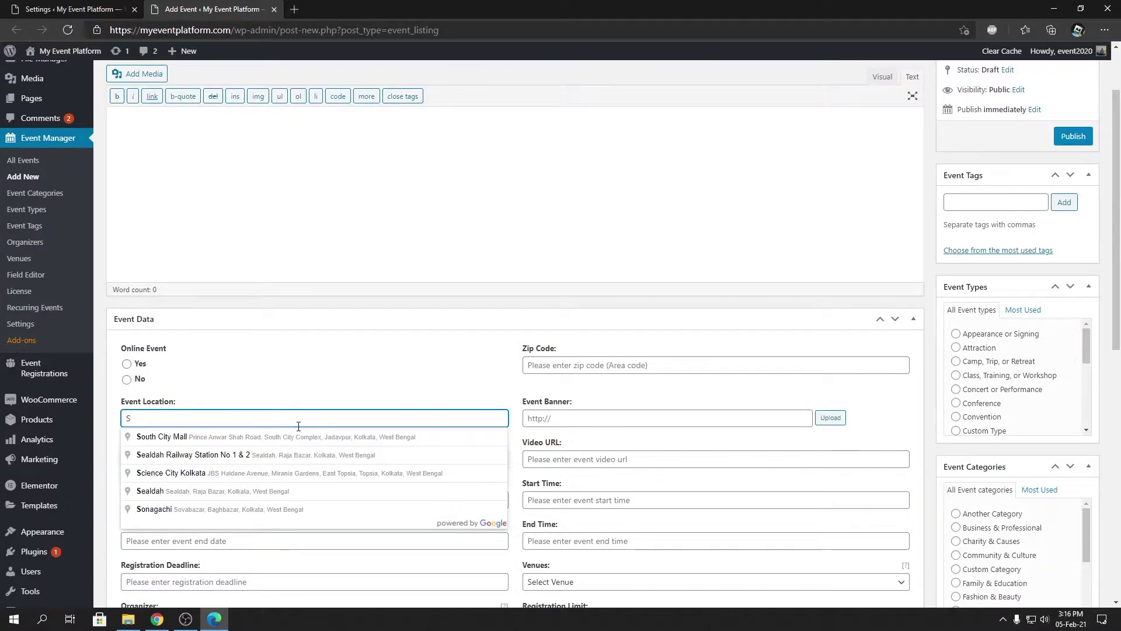
pyautogui.write('DSD')
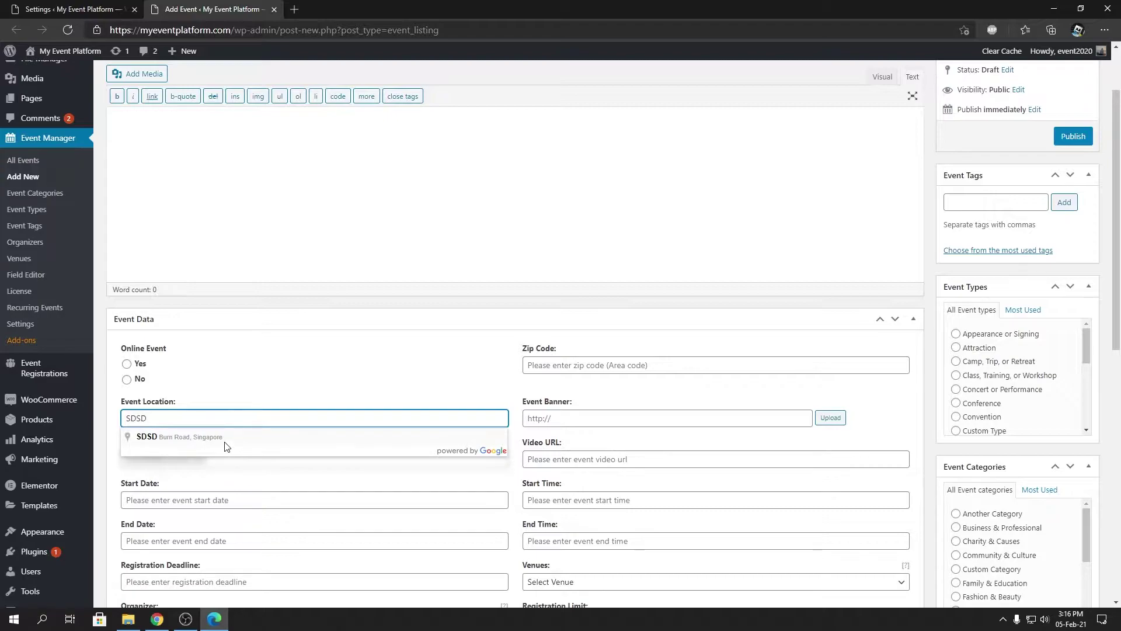
# Back in settings, open the countrycode.org reference from the default region help link
pyautogui.hotkey('ctrl', 'shift', 'Tab')
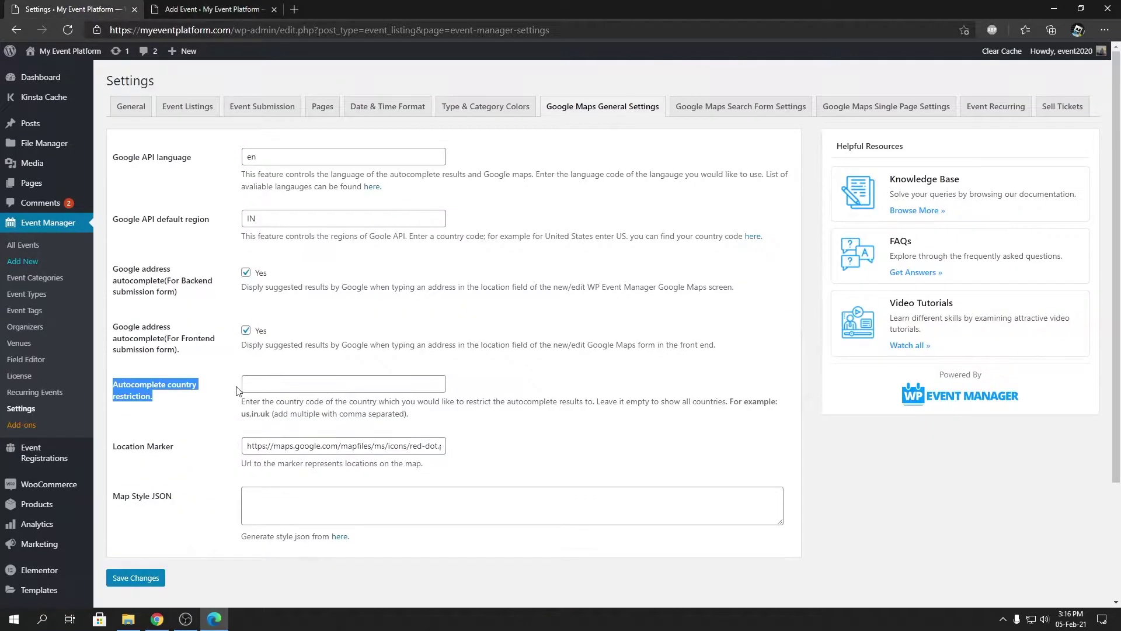
pyautogui.click(279, 389)
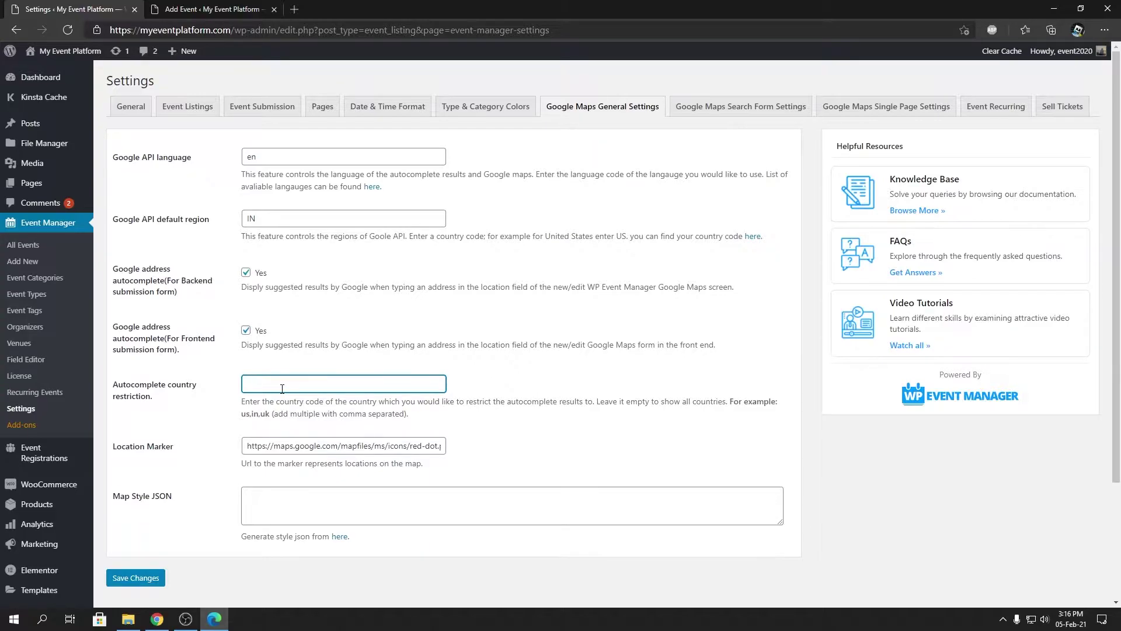
pyautogui.click(752, 237)
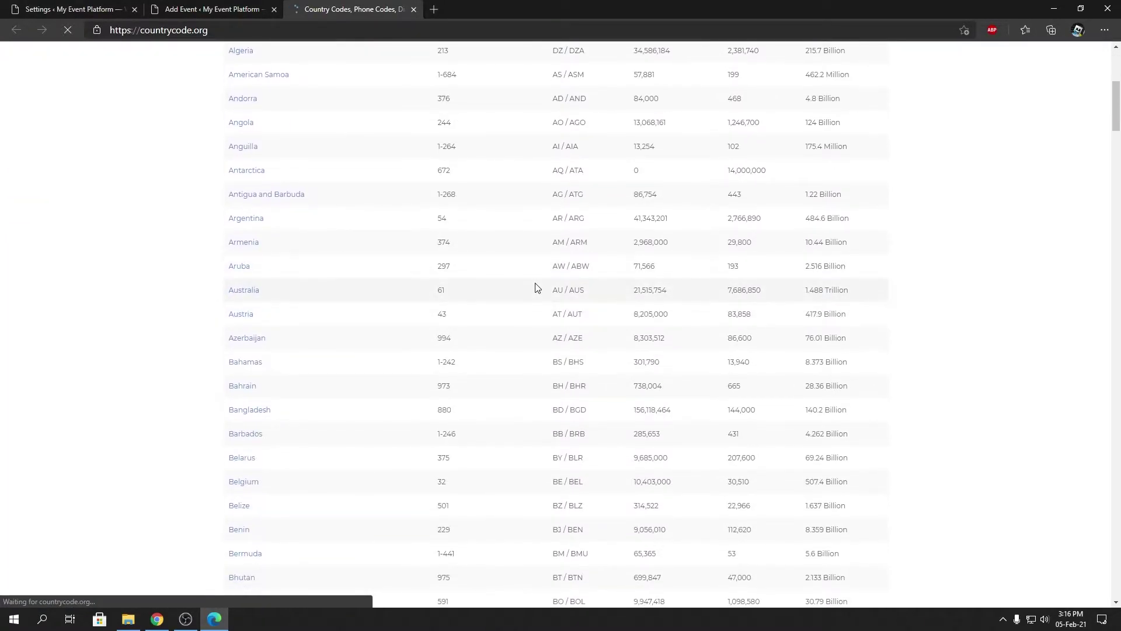
# Look up Bahrain's two-letter code BH on countrycode.org, then return to the settings tab
pyautogui.doubleClick(558, 386)
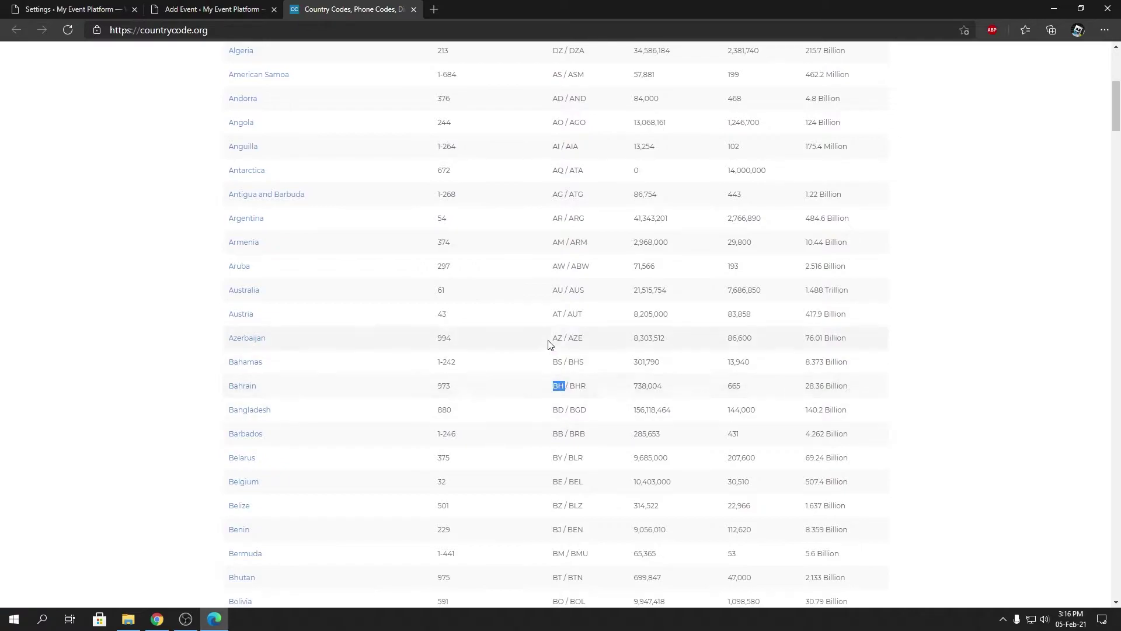
pyautogui.scroll(5, 443, 386)
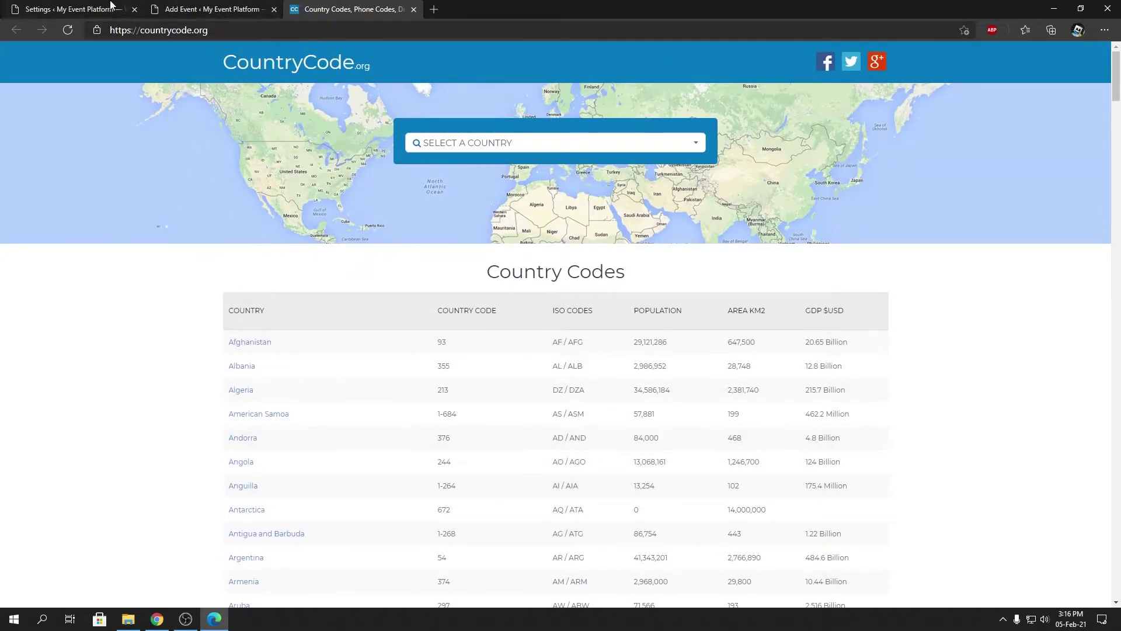
pyautogui.hotkey('ctrl', '1')
# Set the autocomplete country restriction to 'in' and save the Google Maps settings
pyautogui.click(302, 388)
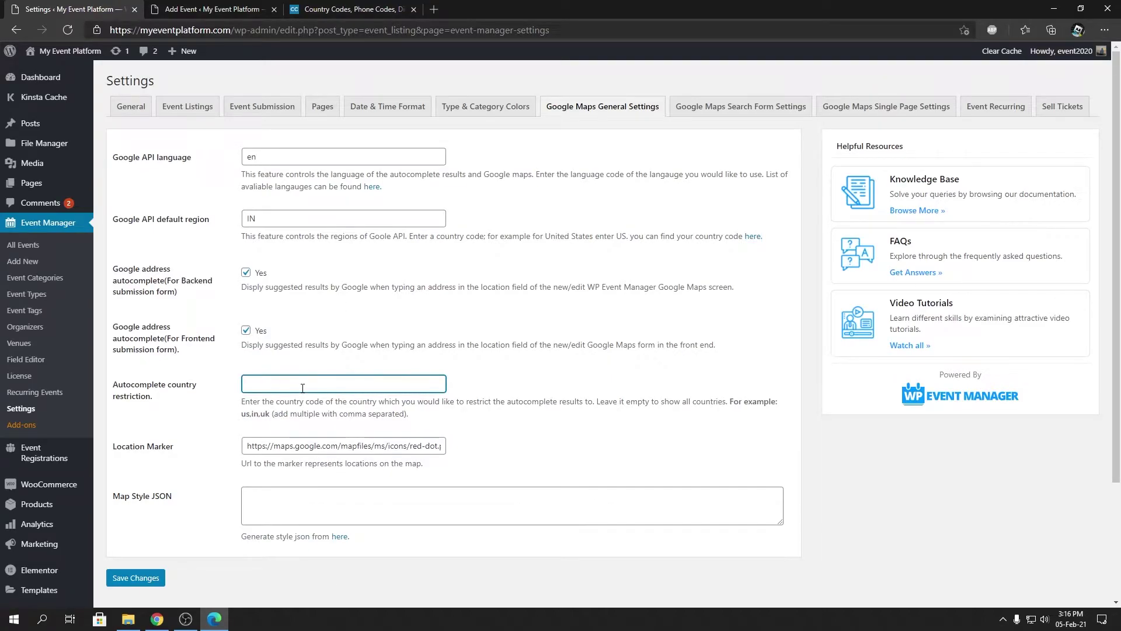
pyautogui.write('in')
pyautogui.click(228, 417)
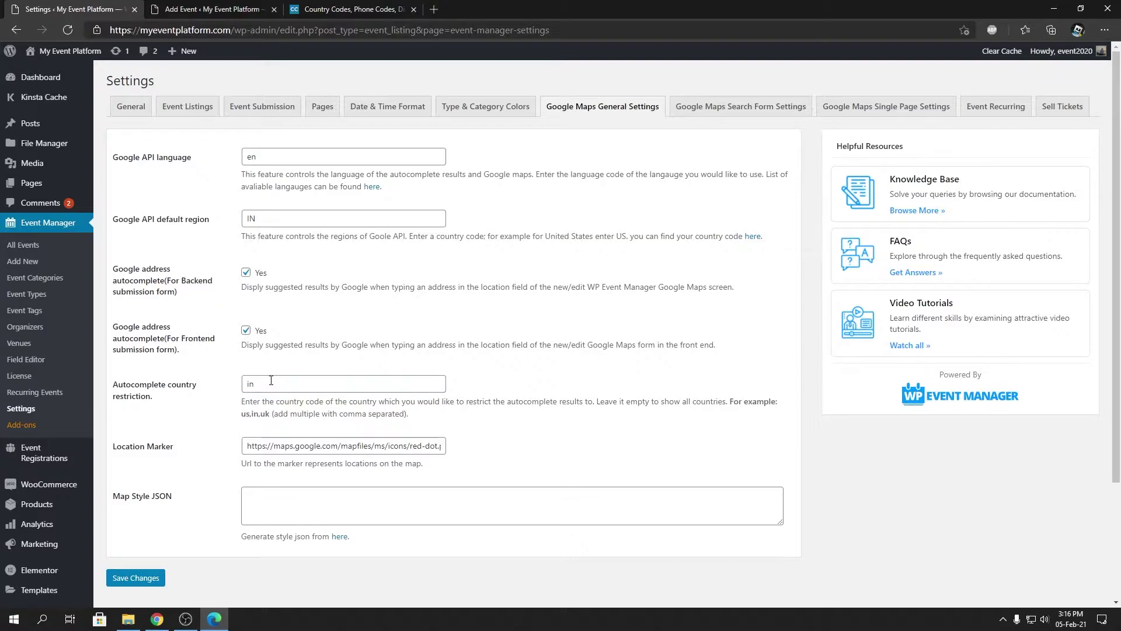
pyautogui.click(155, 577)
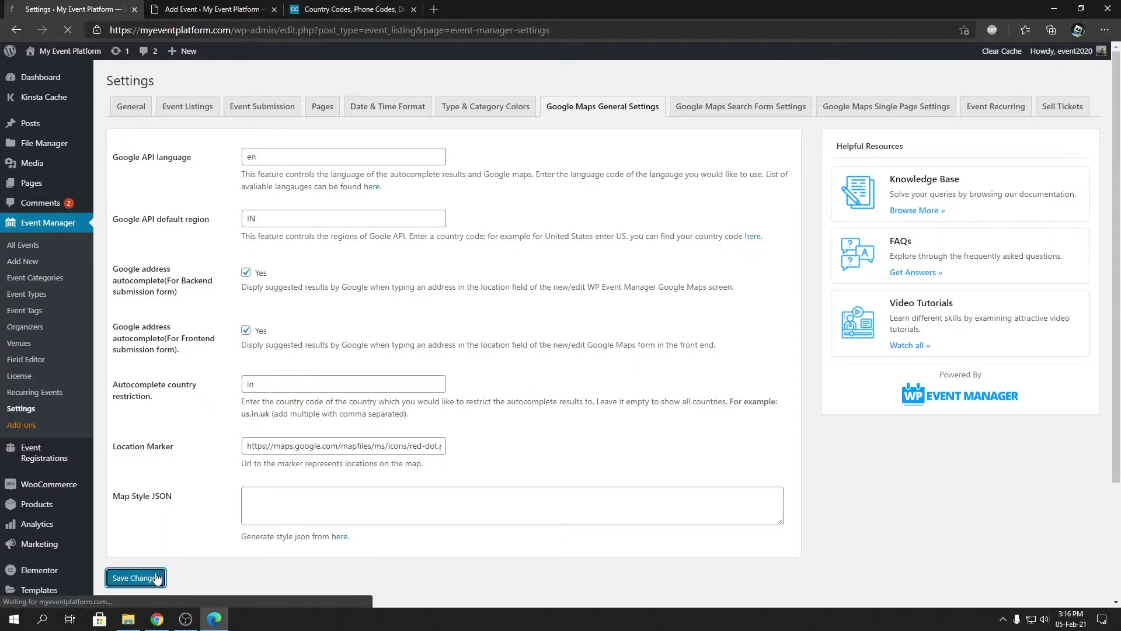
# Reload the Add Event form and type SDSD in Event Location to get India-only suggestions
pyautogui.click(232, 8)
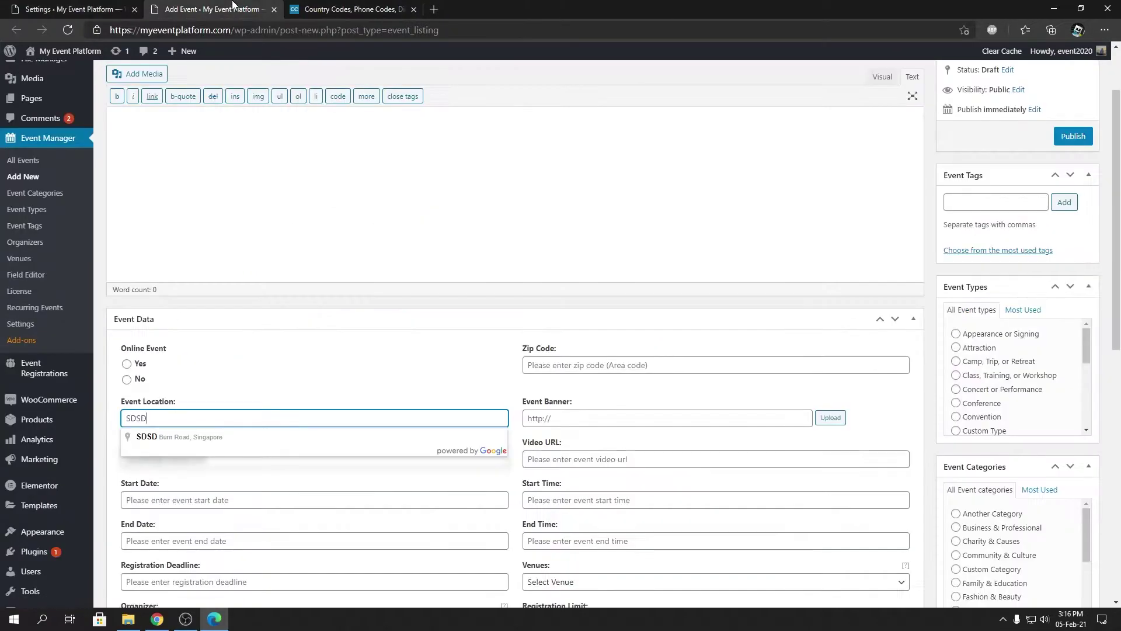
pyautogui.press('F5')
pyautogui.click(614, 96)
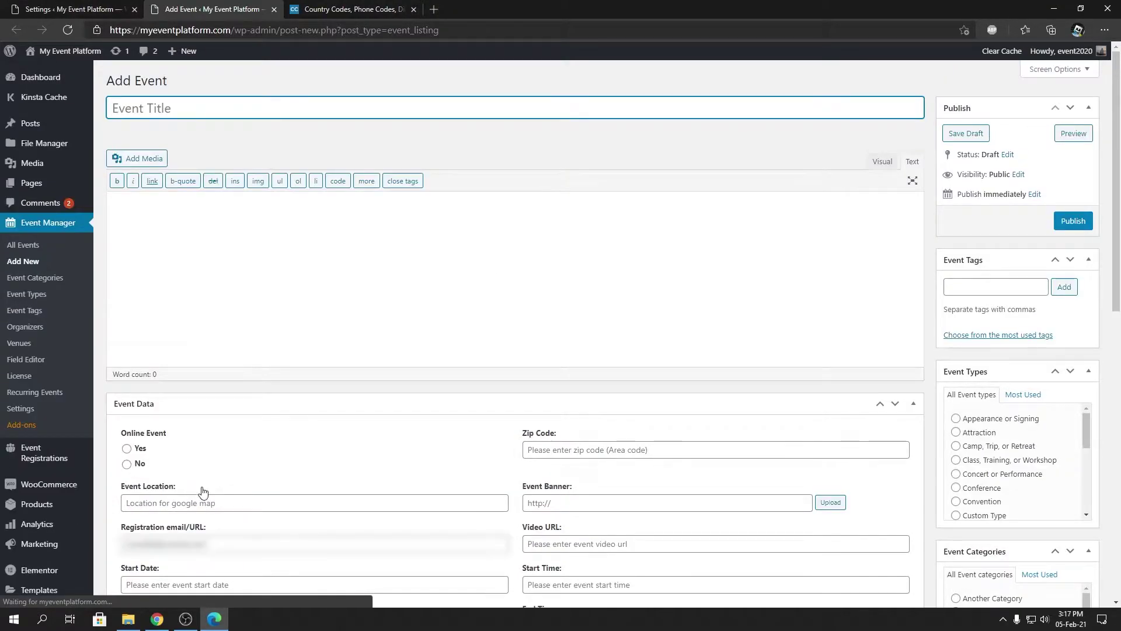
pyautogui.click(192, 504)
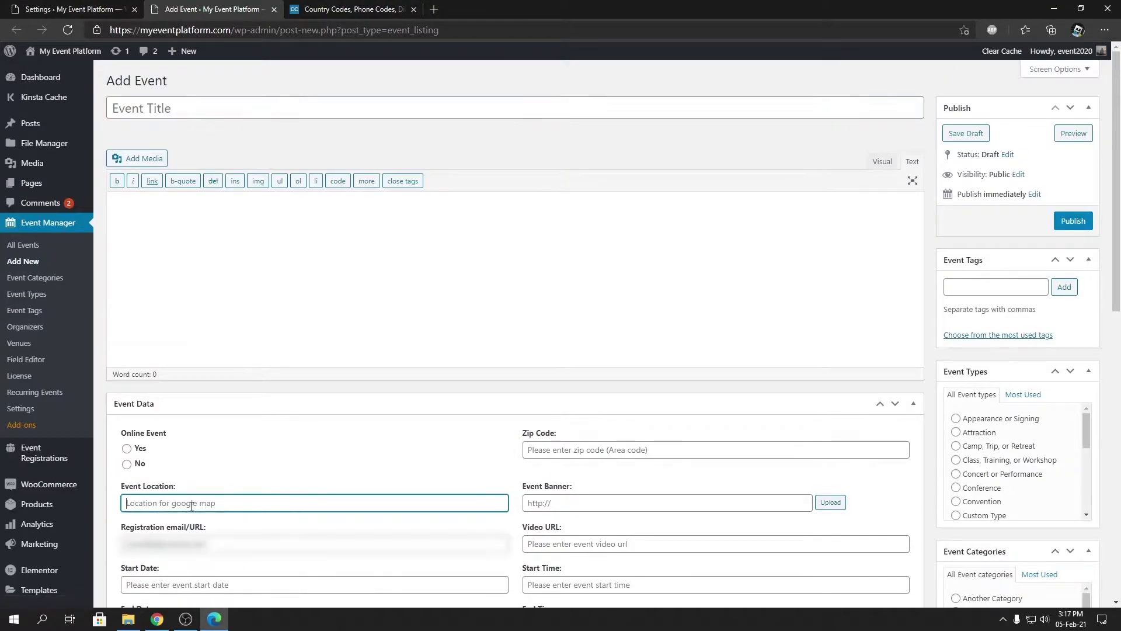
pyautogui.write('SDSD')
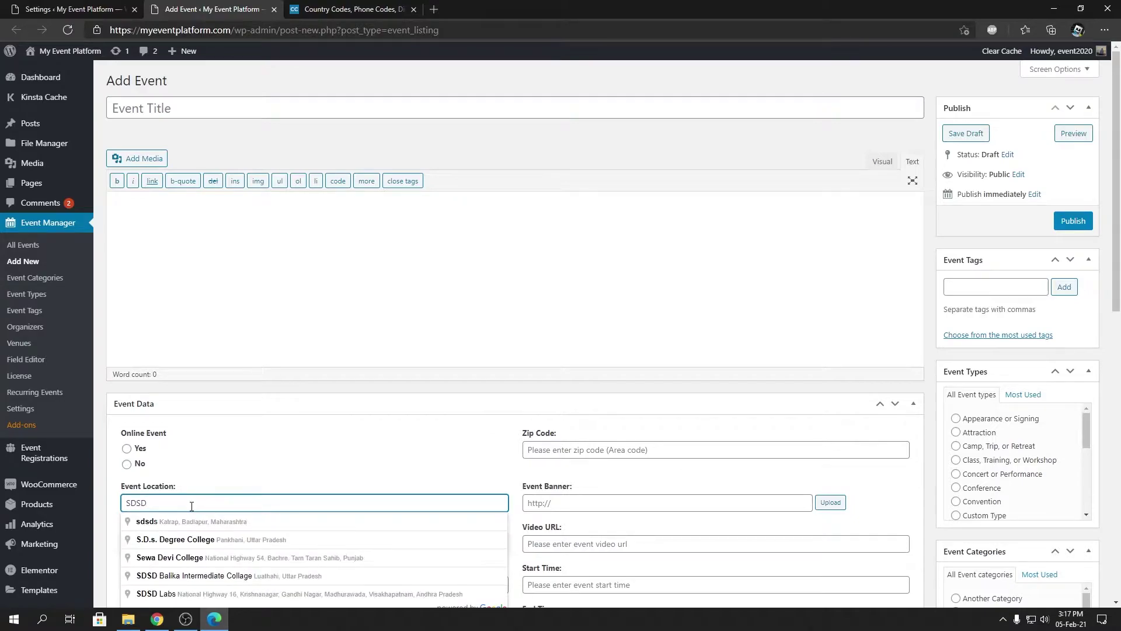
pyautogui.scroll(-1, 292, 460)
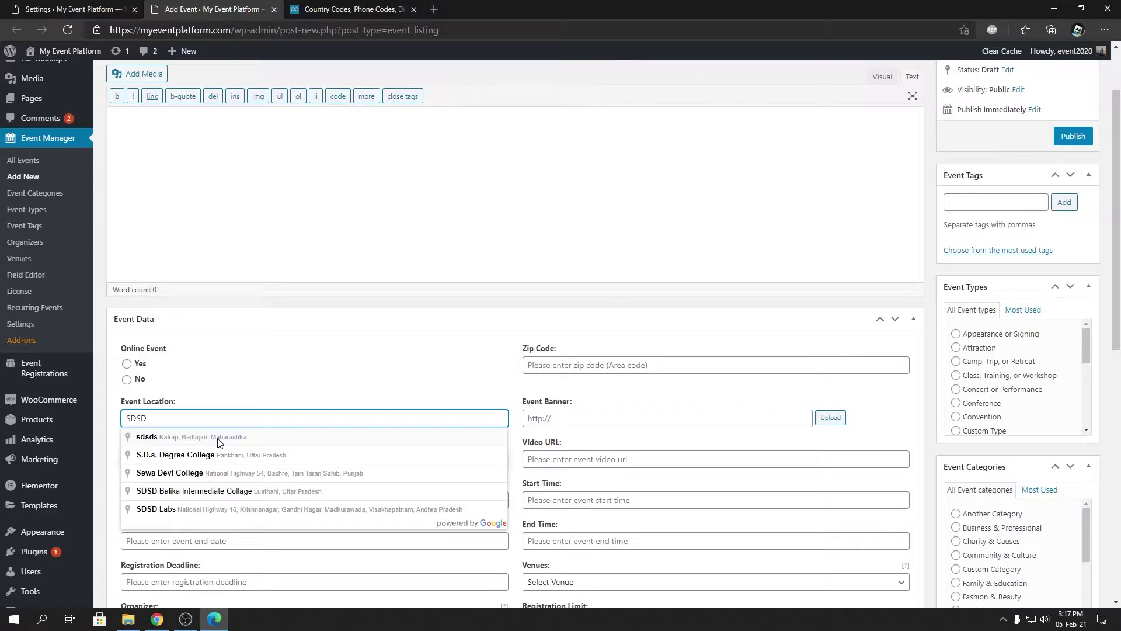
# Reopen Google Maps general settings, select the saved 'in' restriction, and compare with the Add Event tab
pyautogui.click(100, 10)
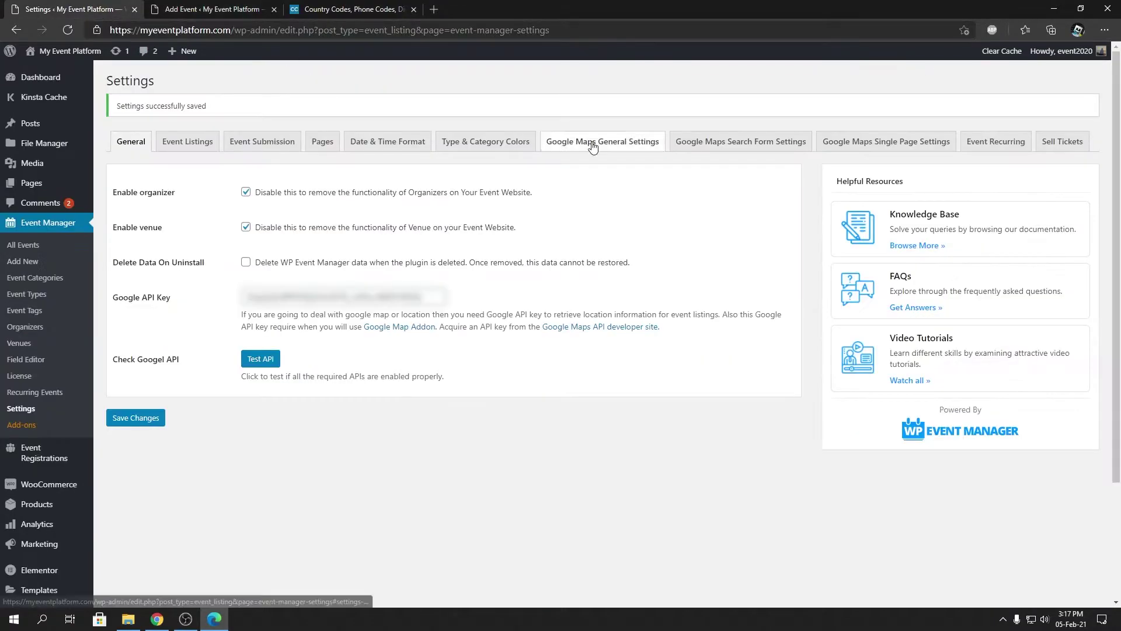
pyautogui.click(283, 418)
pyautogui.doubleClick(283, 418)
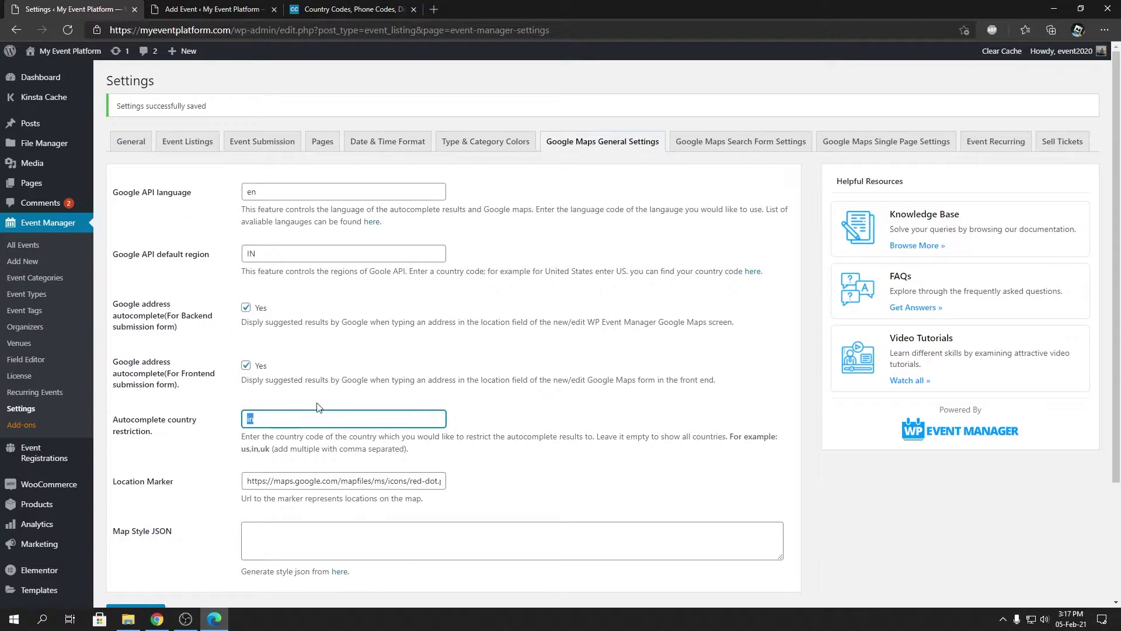
pyautogui.click(365, 395)
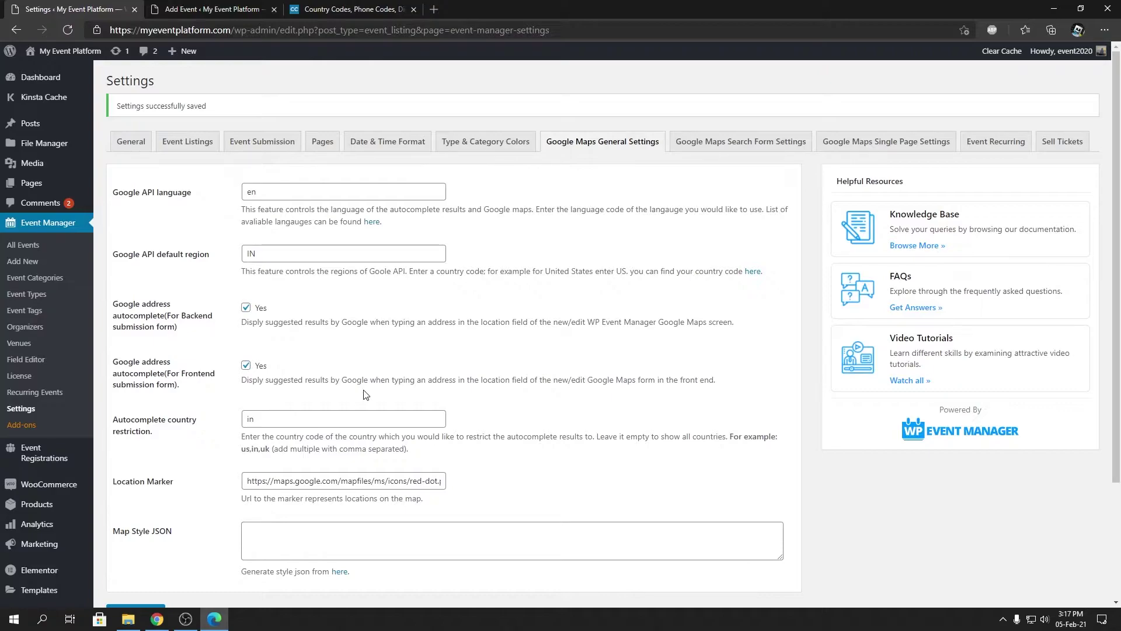
pyautogui.moveTo(2, 64)
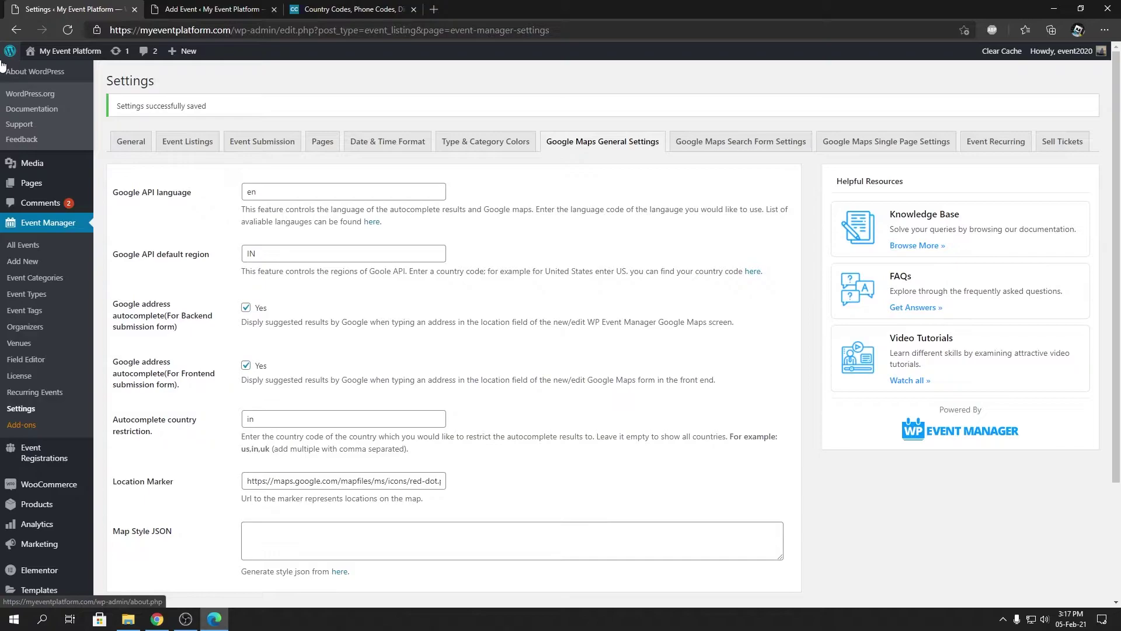
pyautogui.doubleClick(250, 419)
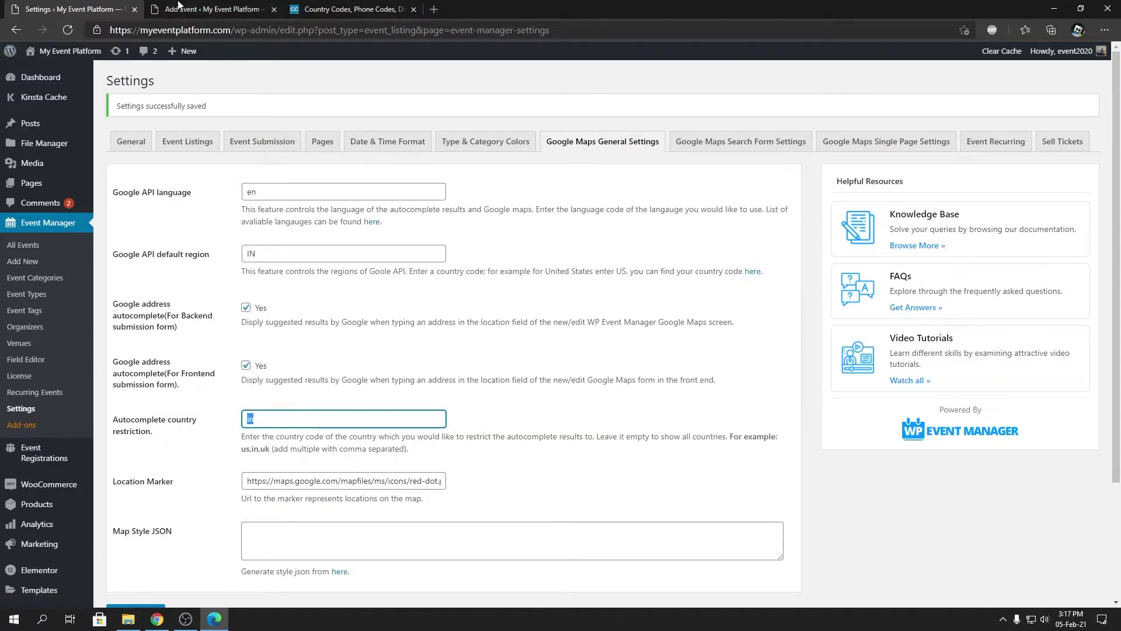
pyautogui.click(175, 9)
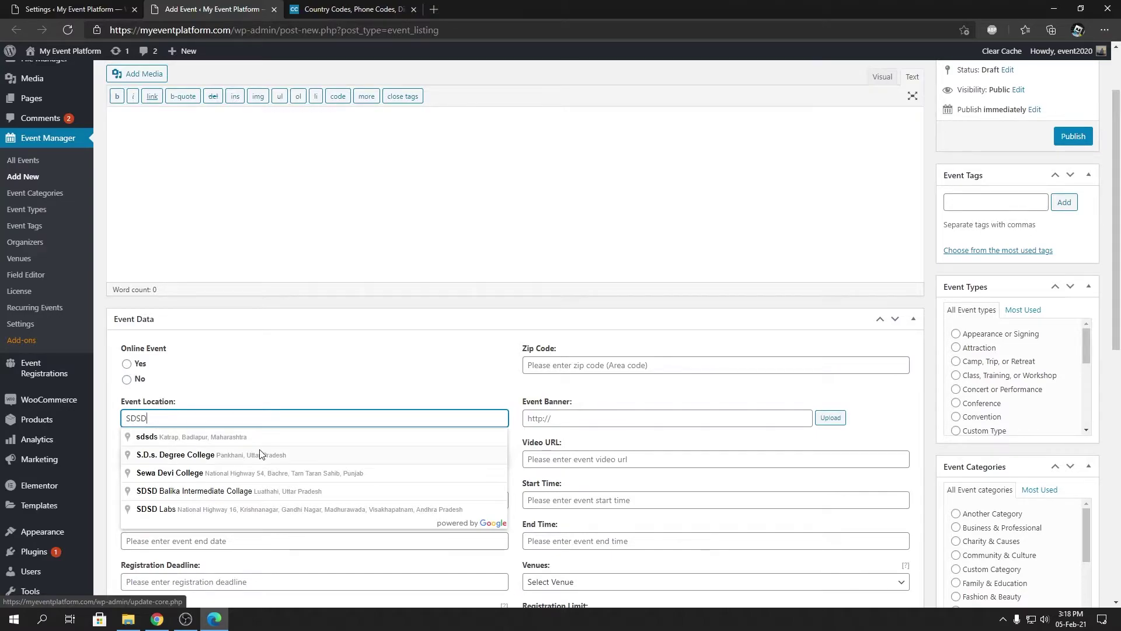
pyautogui.click(72, 11)
# Append ',uk,us' so the restriction reads 'in,uk,us' and save the settings
pyautogui.click(280, 420)
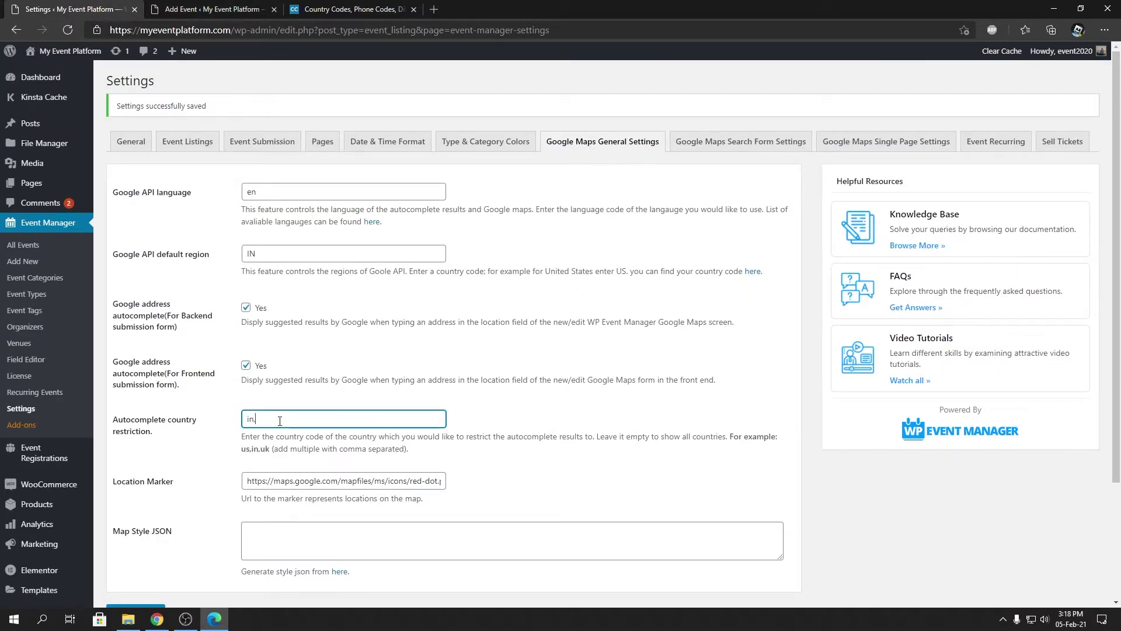
pyautogui.write(',uk,us')
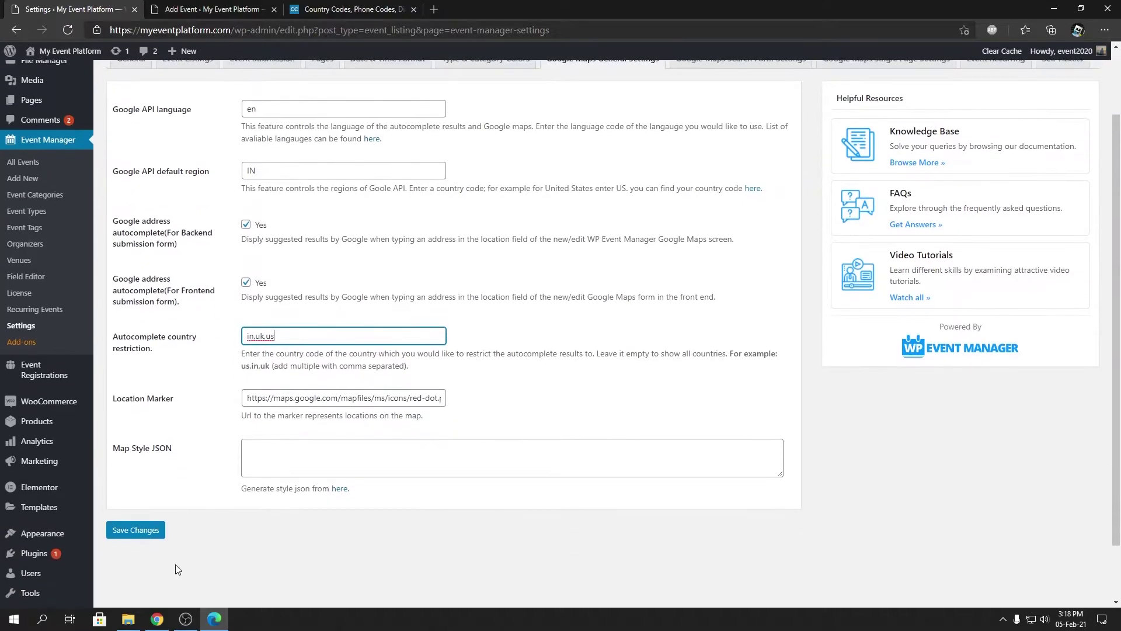
pyautogui.scroll(-2, 194, 566)
pyautogui.click(136, 528)
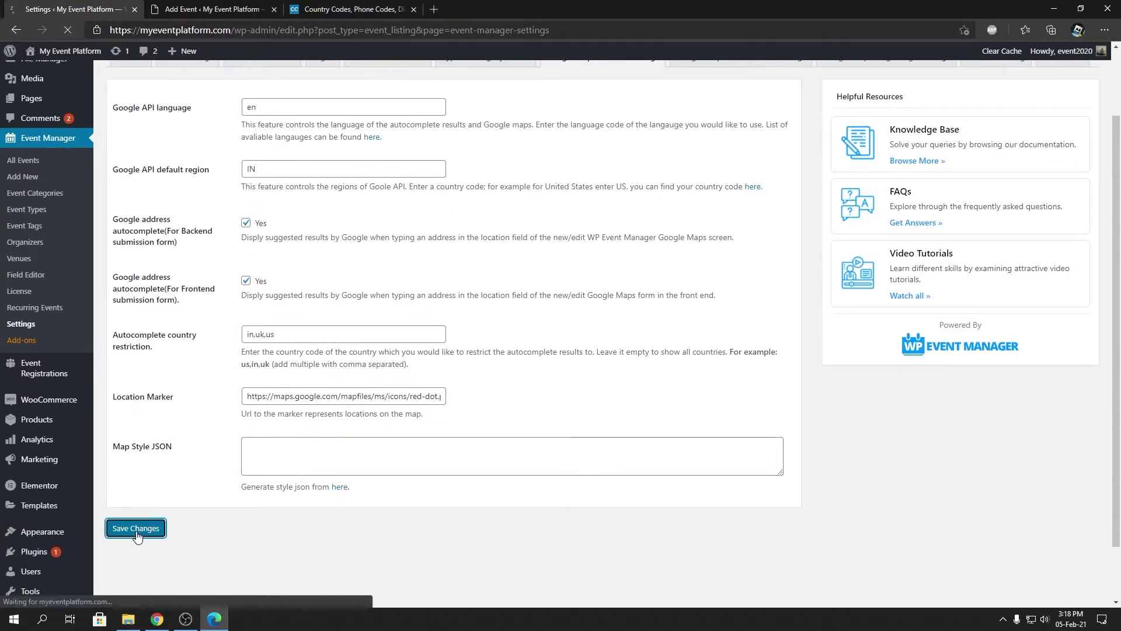
pyautogui.click(577, 142)
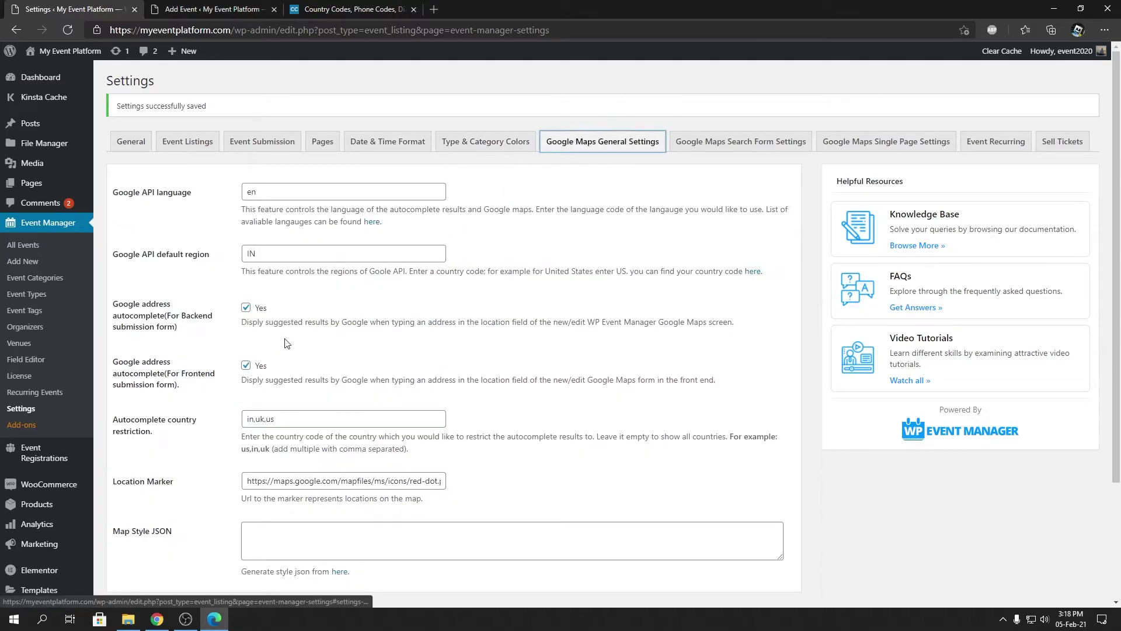
# Check the Add Event form's suggestions, then close that tab, confirming Leave
pyautogui.click(266, 9)
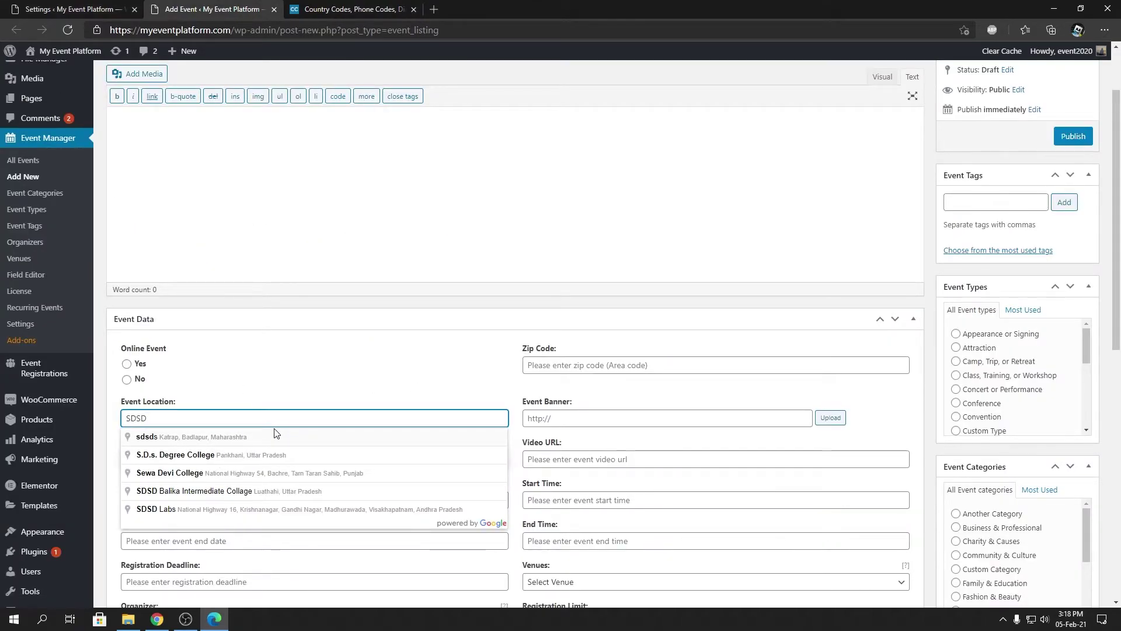
pyautogui.click(76, 10)
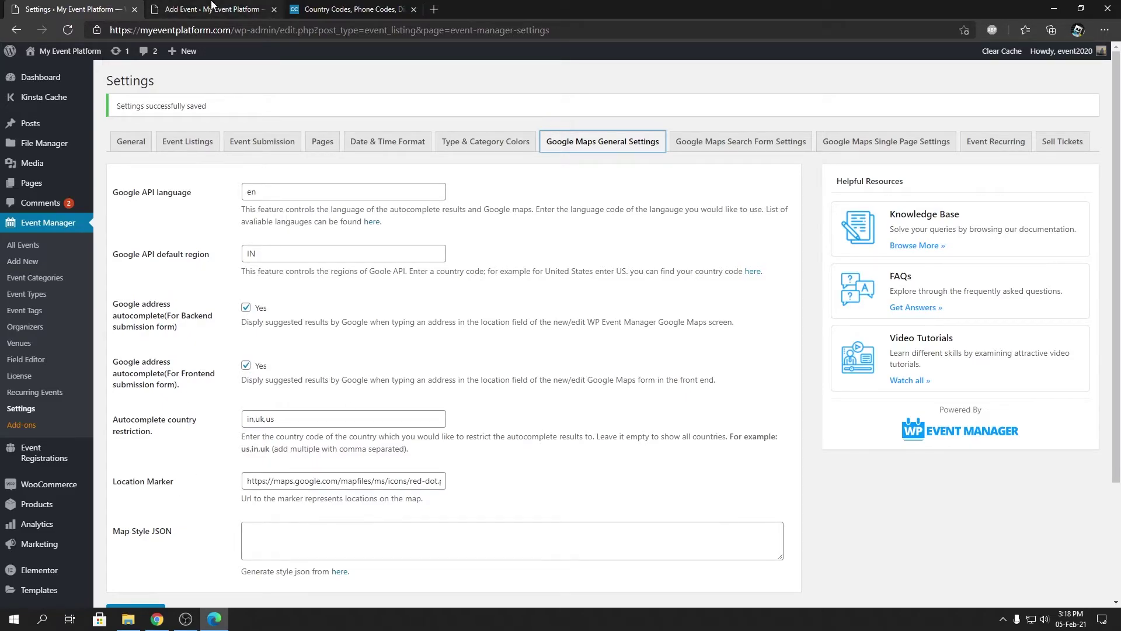
pyautogui.click(278, 13)
pyautogui.click(274, 10)
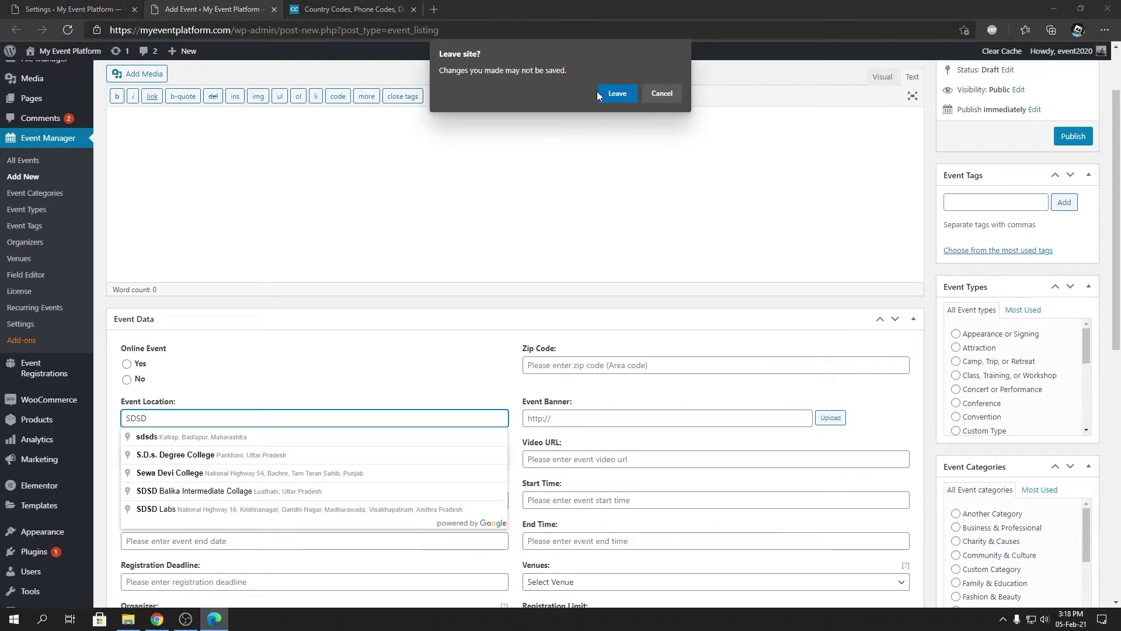
pyautogui.click(597, 91)
# Close the country-code tab, then open the public Events page and scroll to its map
pyautogui.click(274, 9)
pyautogui.moveTo(59, 45)
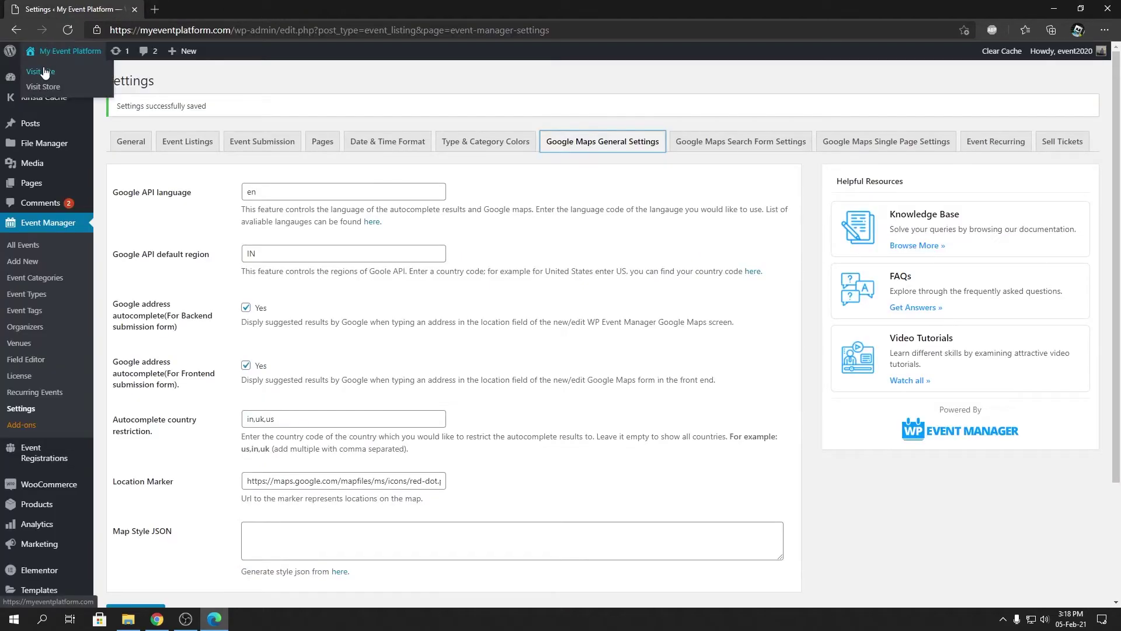
pyautogui.click(46, 78)
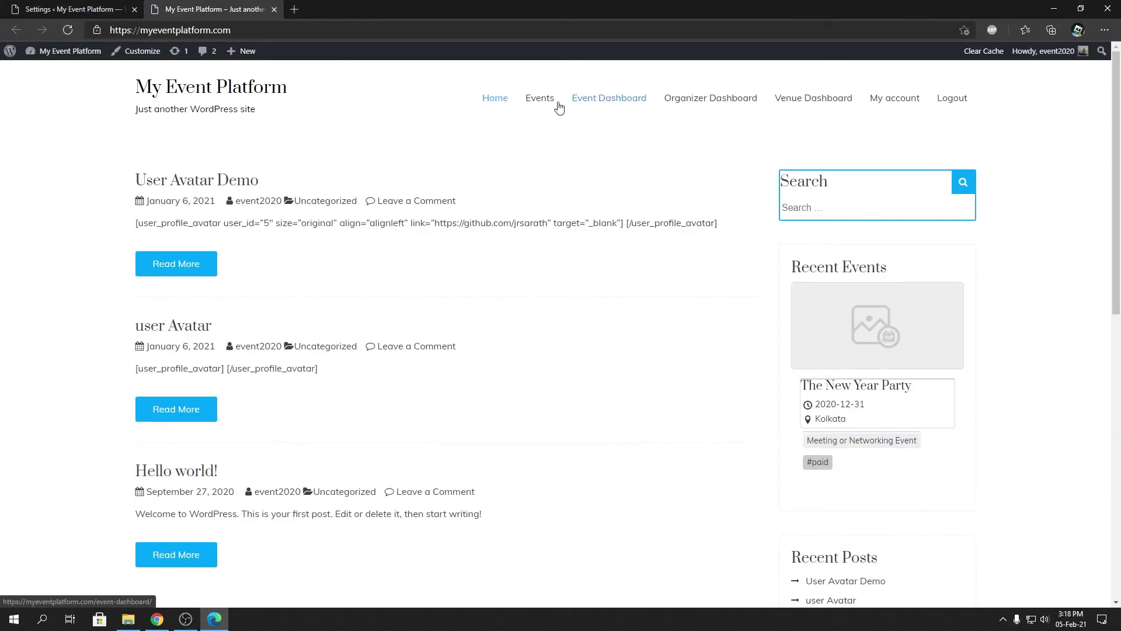
pyautogui.click(533, 107)
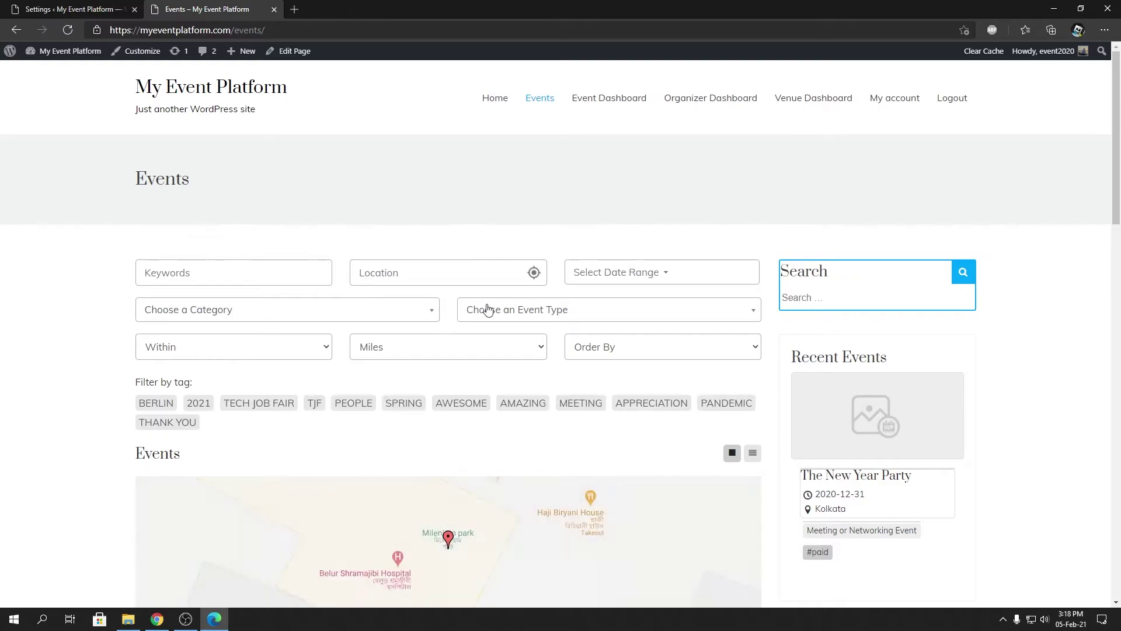
pyautogui.scroll(-3, 467, 350)
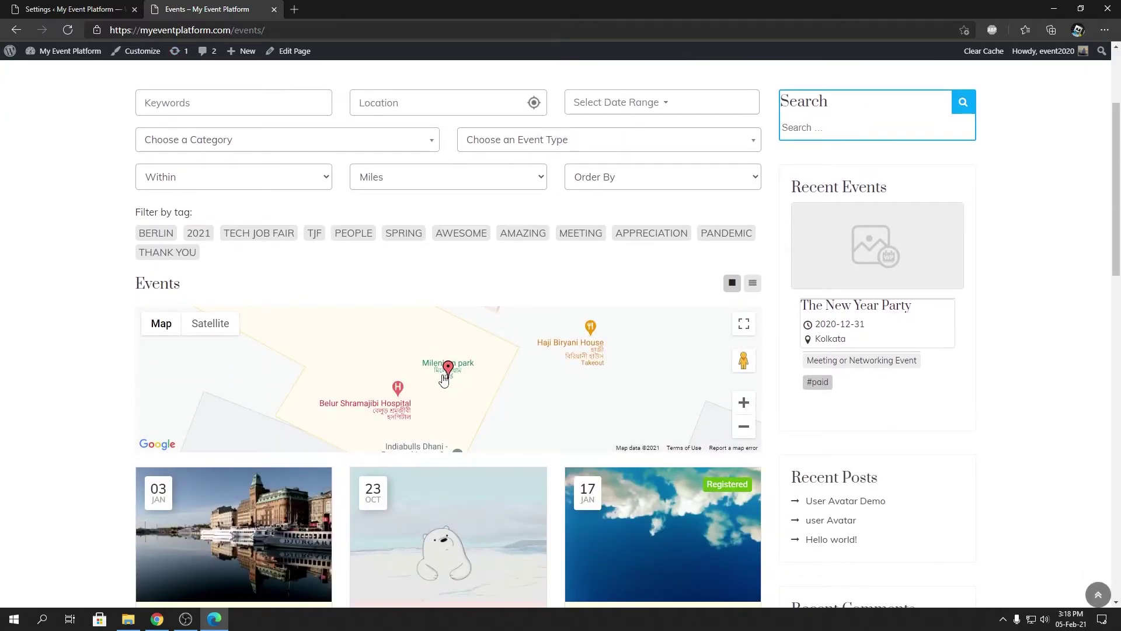
# Compare the map's default red marker with the current Location Marker URL in settings
pyautogui.click(49, 9)
pyautogui.tripleClick(356, 481)
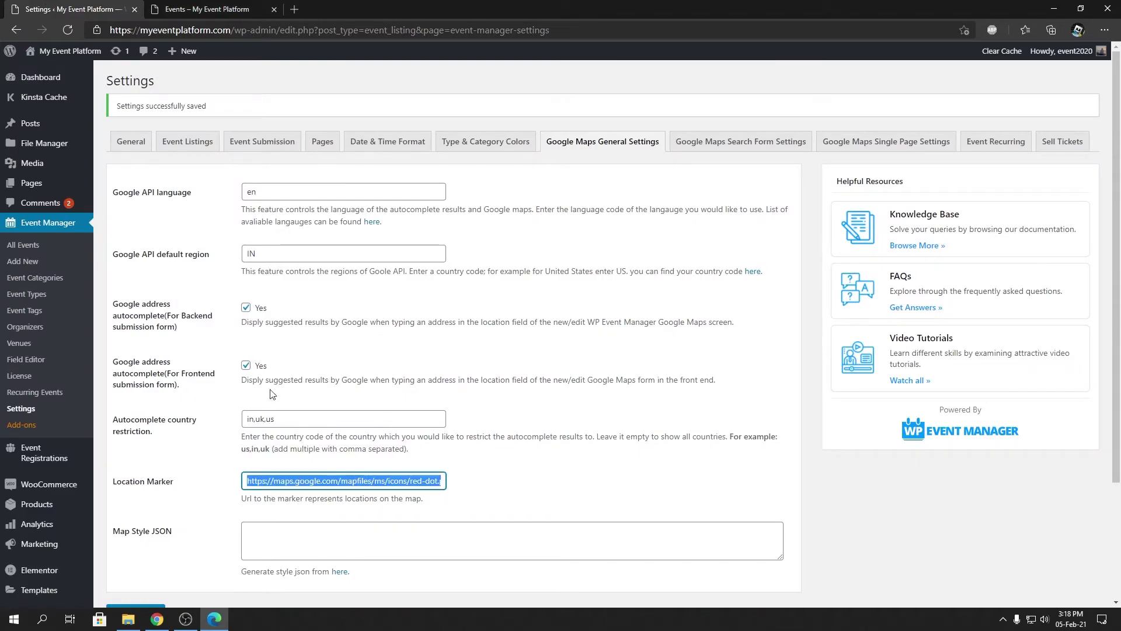
pyautogui.click(187, 9)
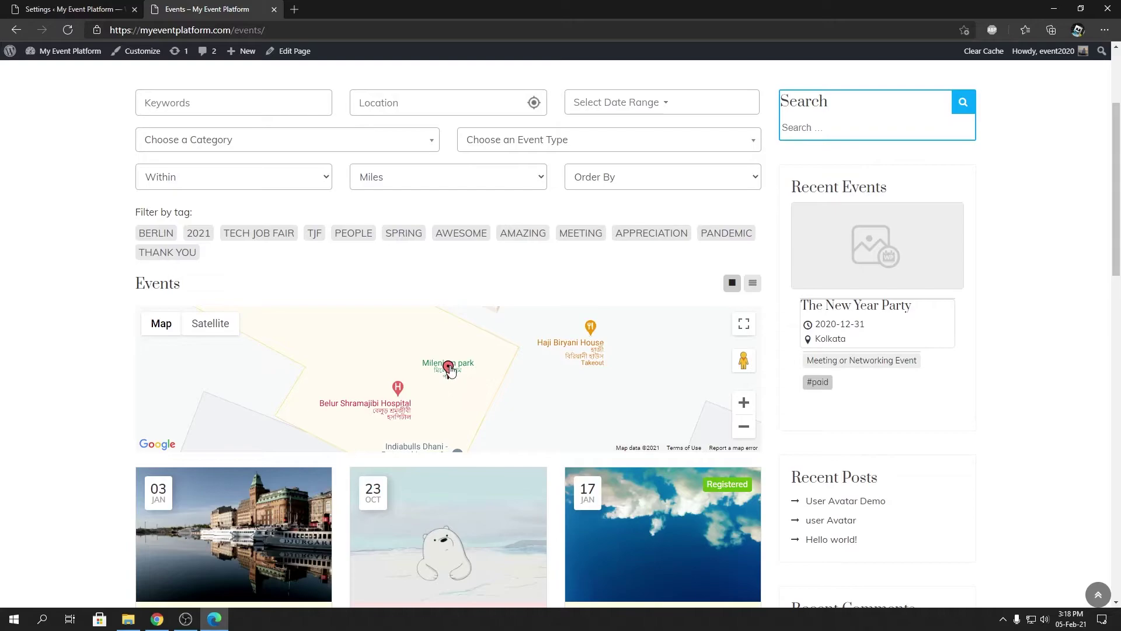
# Find an orange map-marker image in Google Images and copy its image link
pyautogui.click(293, 9)
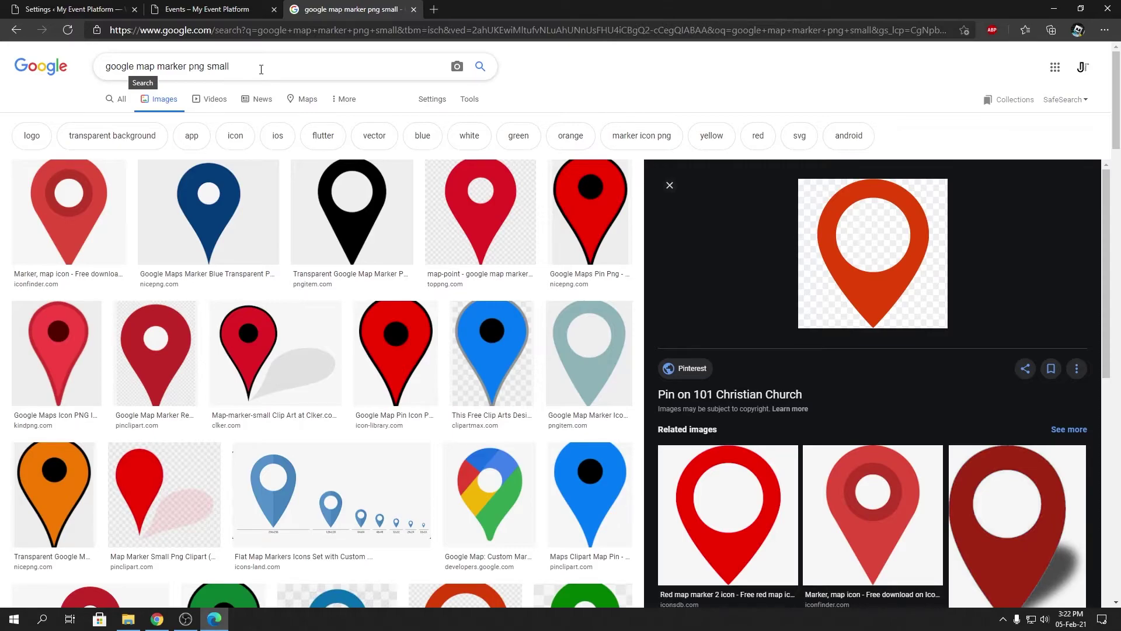
pyautogui.rightClick(878, 294)
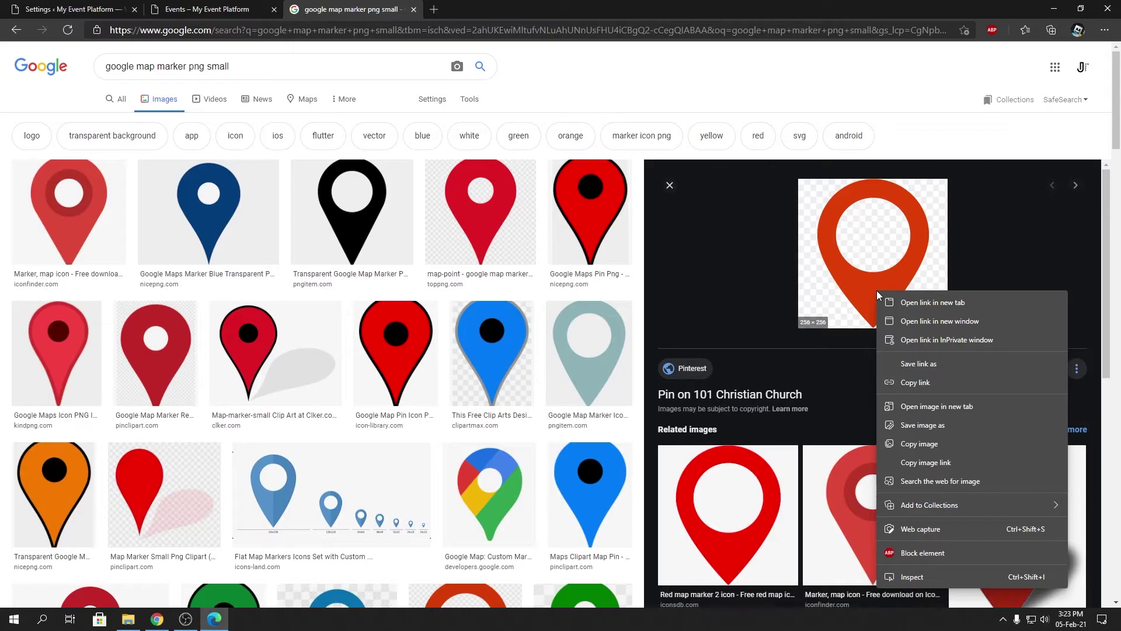
pyautogui.rightClick(858, 265)
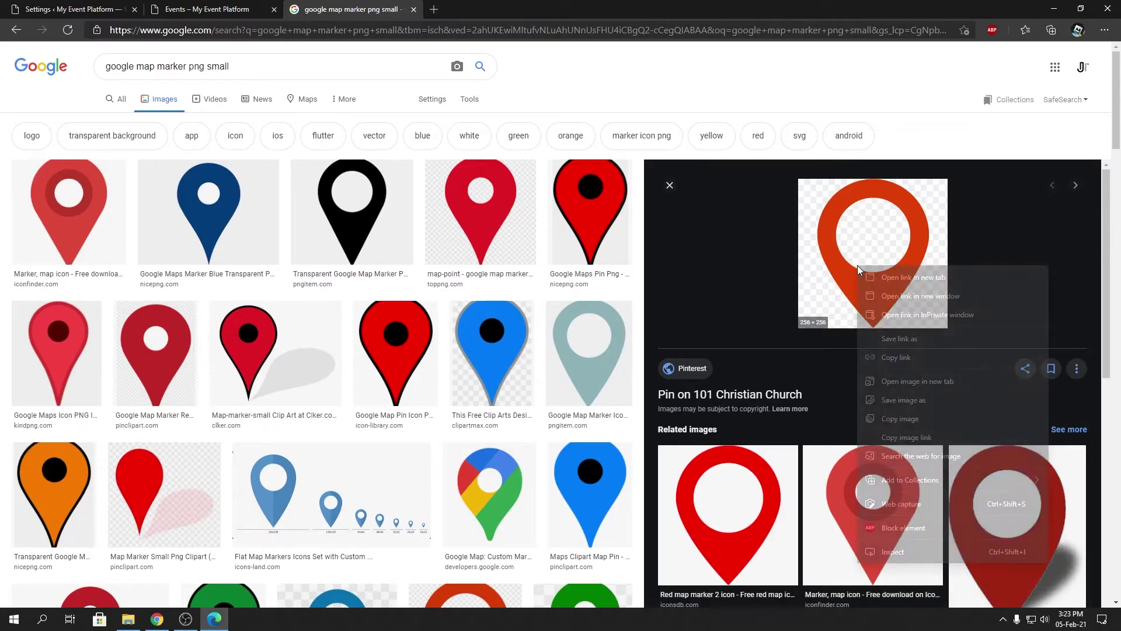
pyautogui.click(905, 438)
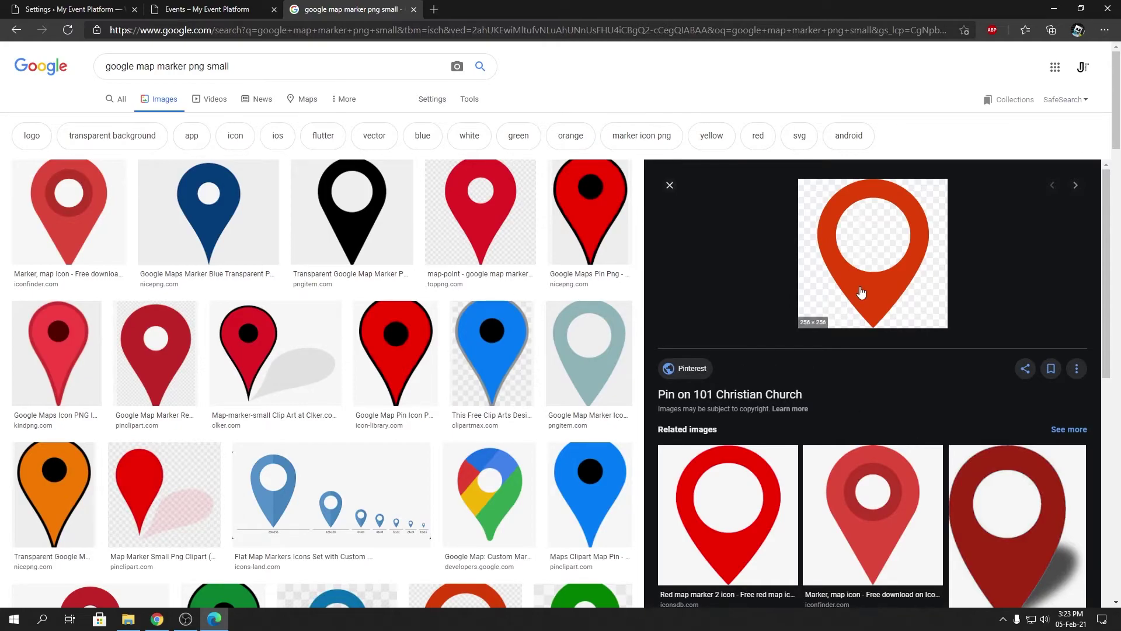
pyautogui.rightClick(858, 289)
pyautogui.click(903, 462)
# Paste the copied link into the Location Marker field and save the settings
pyautogui.hotkey('ctrl', '1')
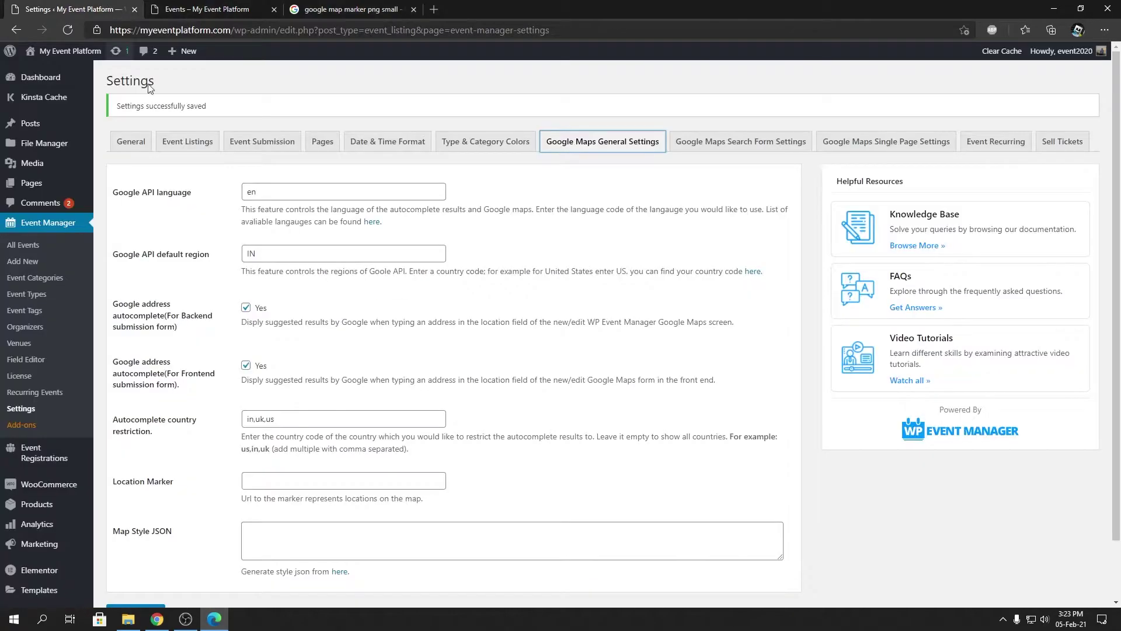
pyautogui.click(302, 473)
pyautogui.hotkey('ctrl', 'v')
pyautogui.click(207, 497)
pyautogui.scroll(-2, 175, 508)
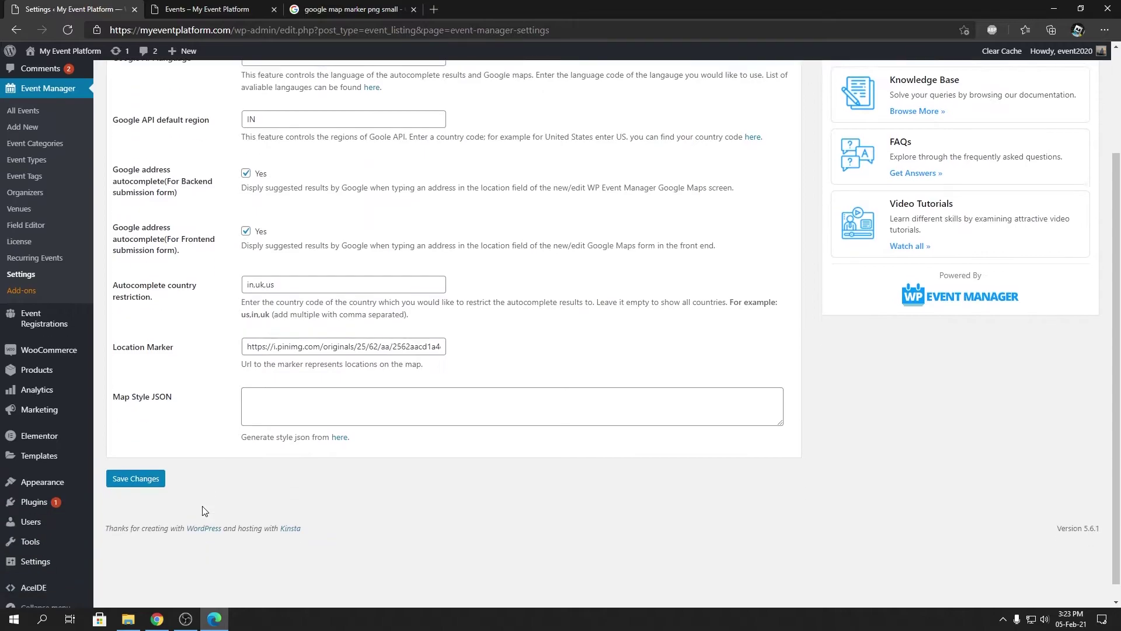
pyautogui.click(135, 547)
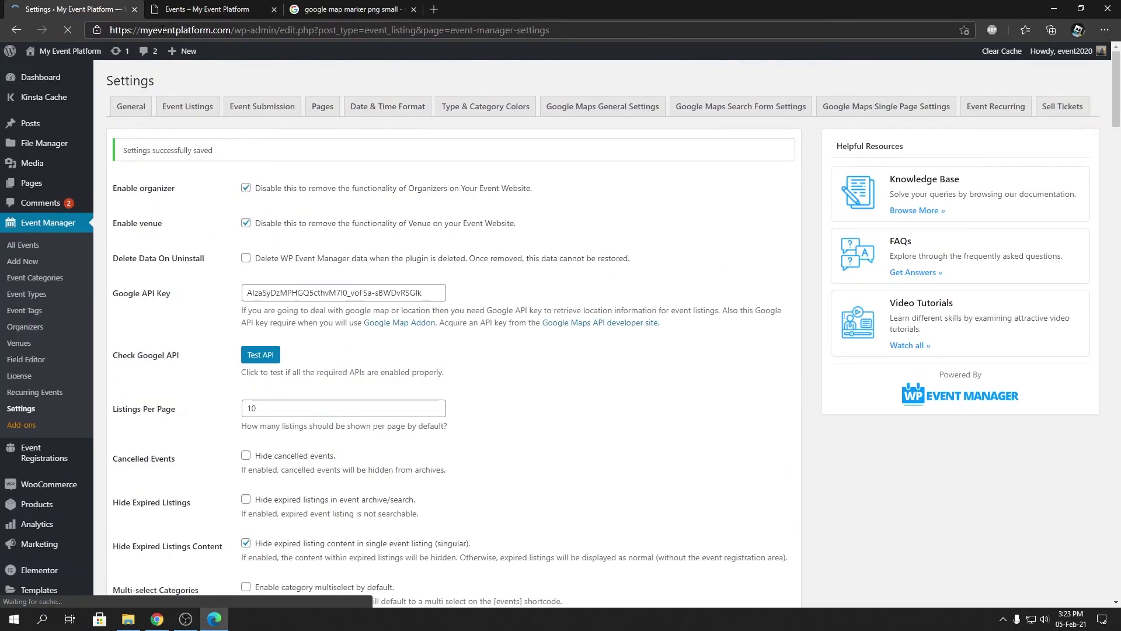
pyautogui.click(171, 7)
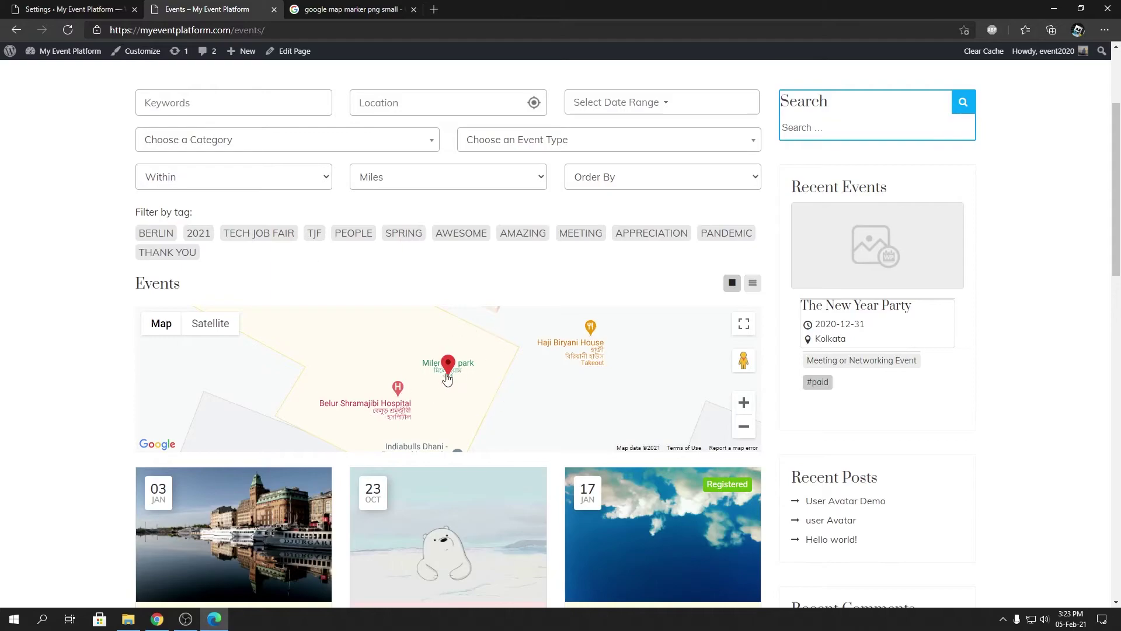
# Reload the My Event Platform Events page so its map loads the custom orange marker
pyautogui.click(374, 7)
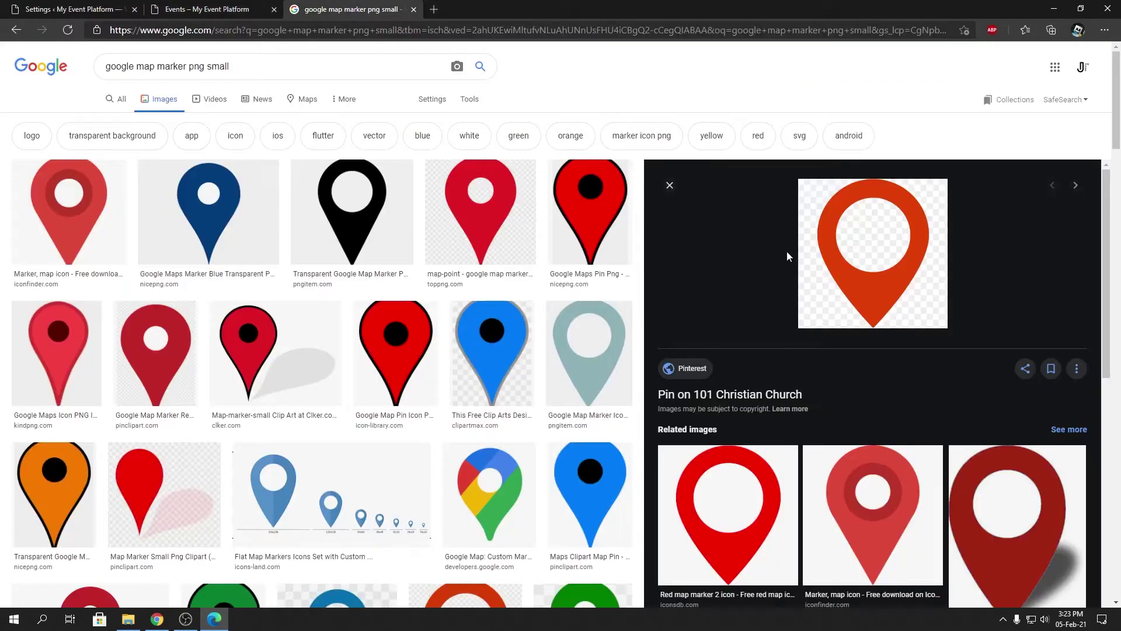
pyautogui.click(188, 6)
pyautogui.press('F5')
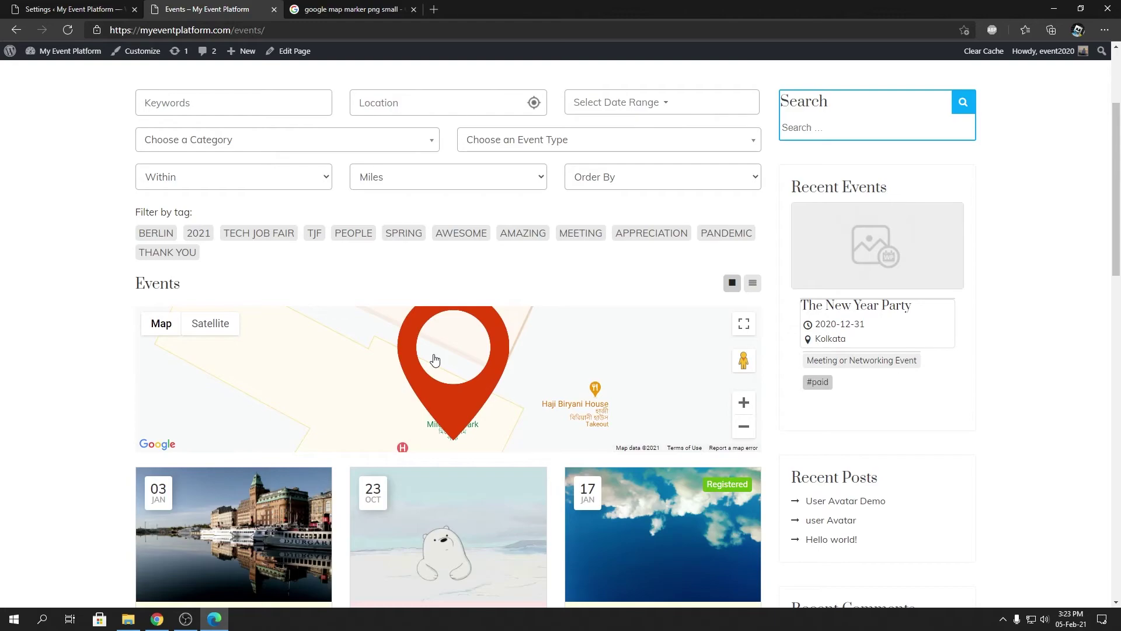
# Check the Google Maps general settings, then return to the Events page map
pyautogui.click(56, 9)
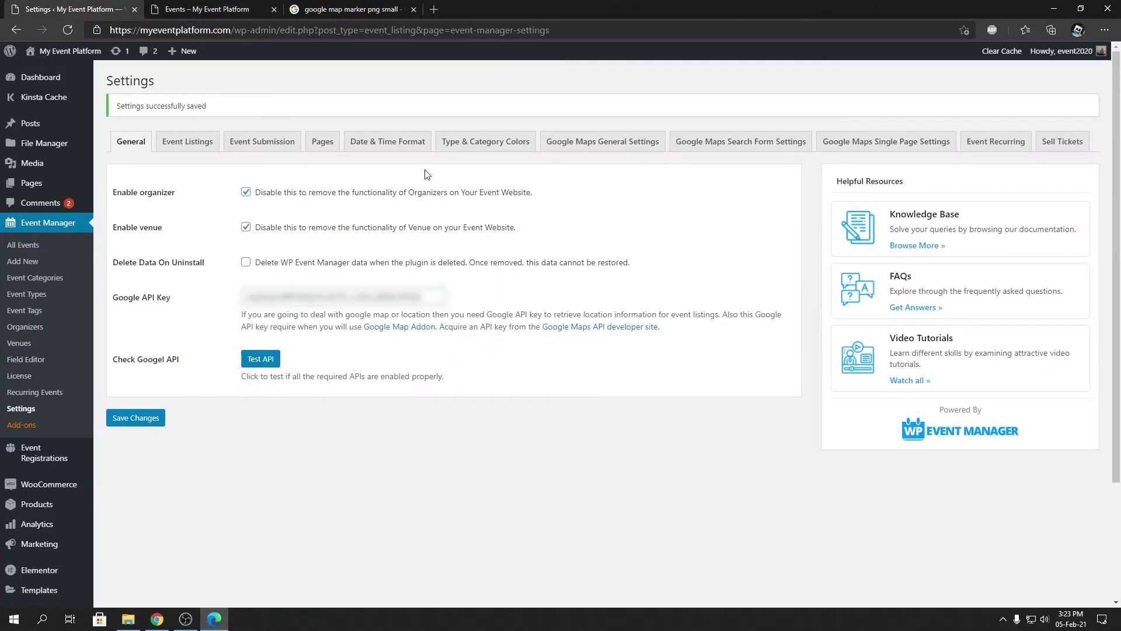
pyautogui.click(603, 141)
pyautogui.hotkey('ctrl', 'Tab')
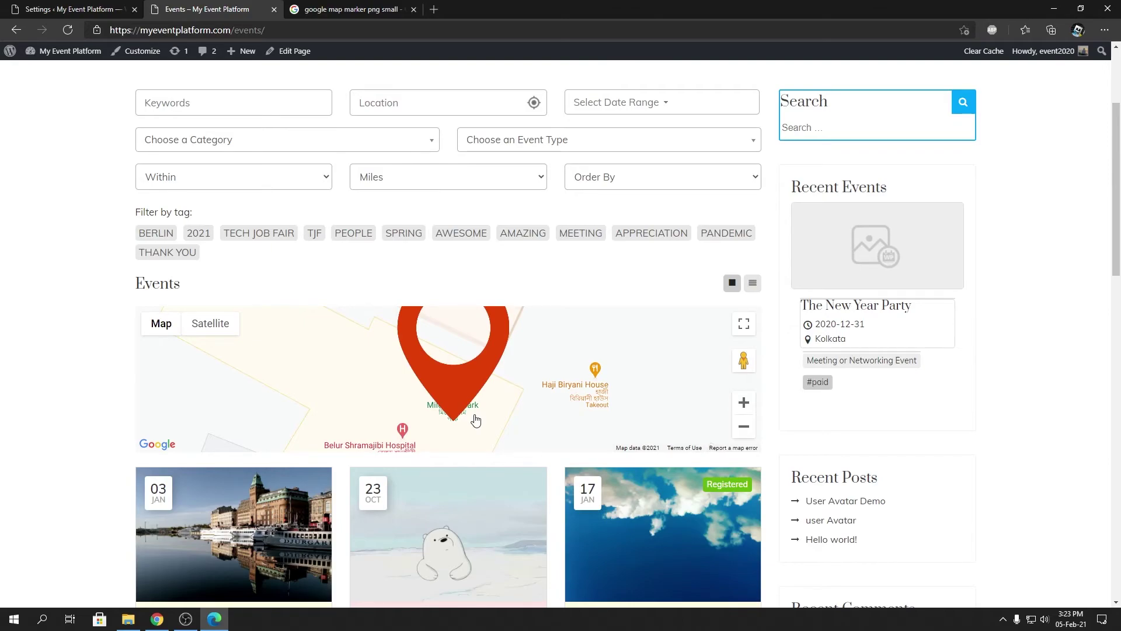
# Review the Autocomplete country restriction in,uk,us and the Location Marker image URL settings
pyautogui.click(76, 9)
pyautogui.tripleClick(153, 438)
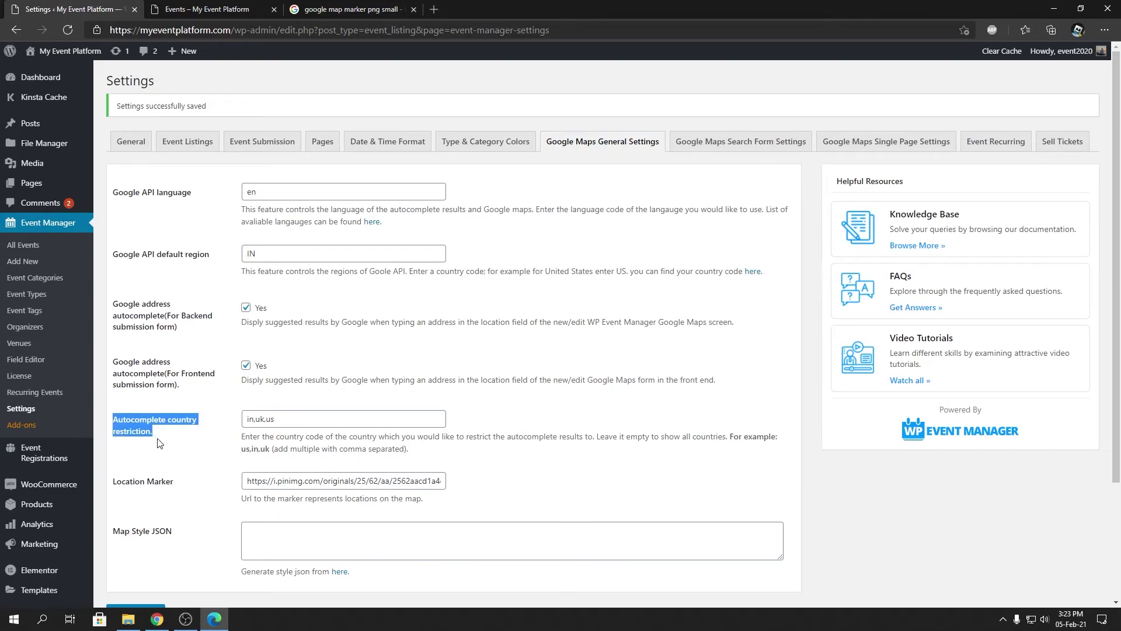
pyautogui.click(301, 422)
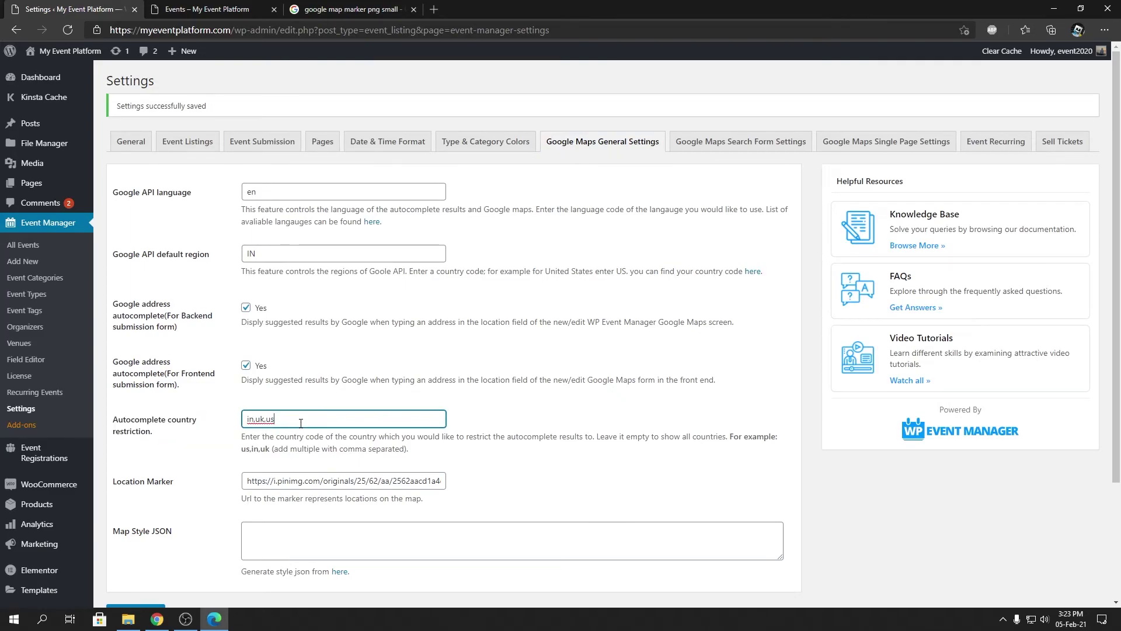
pyautogui.moveTo(189, 493); pyautogui.dragTo(125, 486)
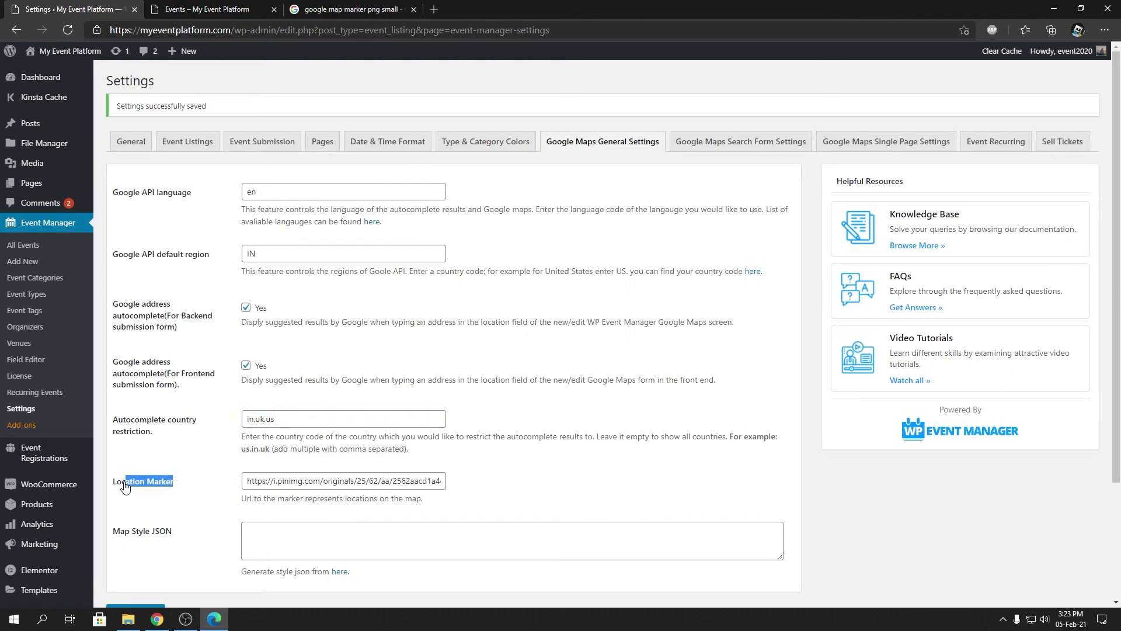
# Compare the Events page map's custom marker against the Google Maps settings
pyautogui.hotkey('ctrl', 'Tab')
pyautogui.hotkey('ctrl', 'shift', 'Tab')
pyautogui.hotkey('ctrl', 'Tab')
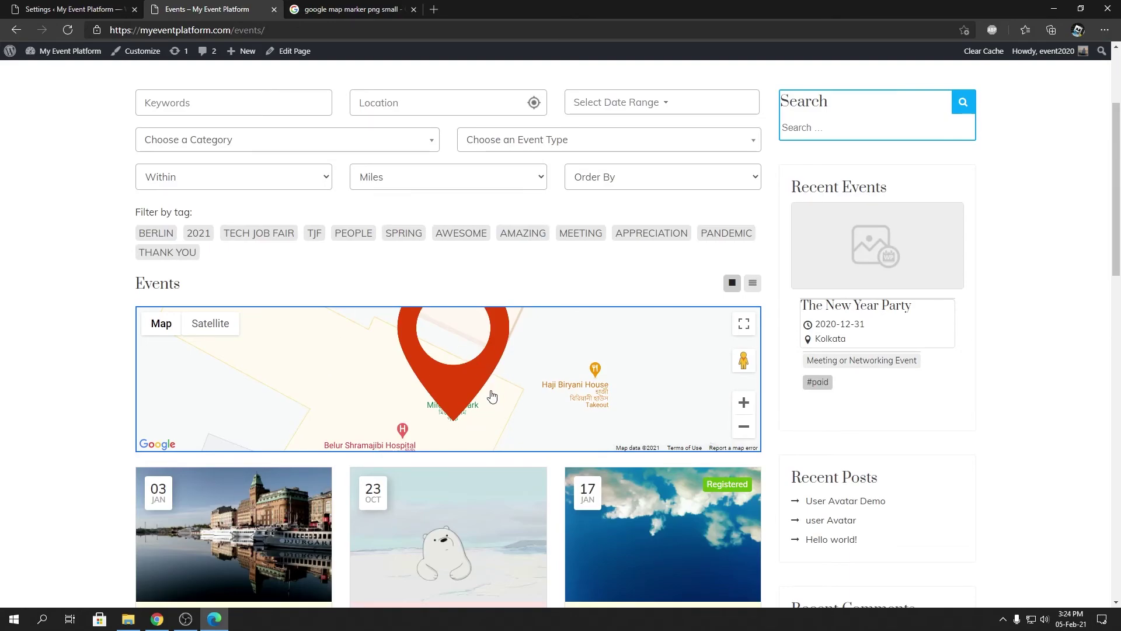
pyautogui.hotkey('ctrl', 'shift', 'Tab')
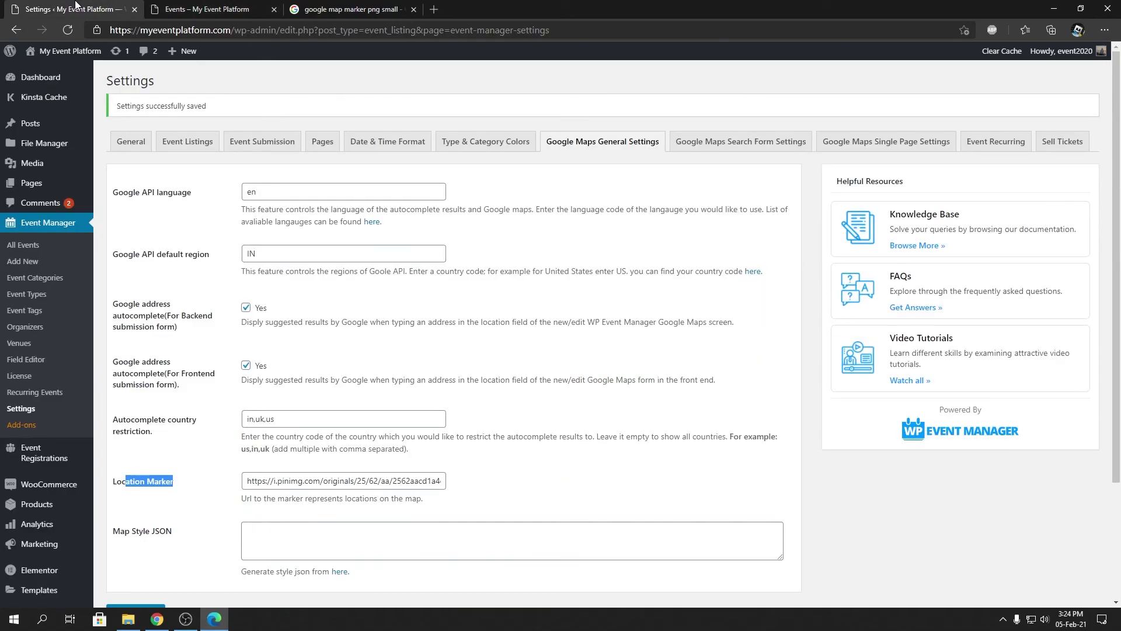